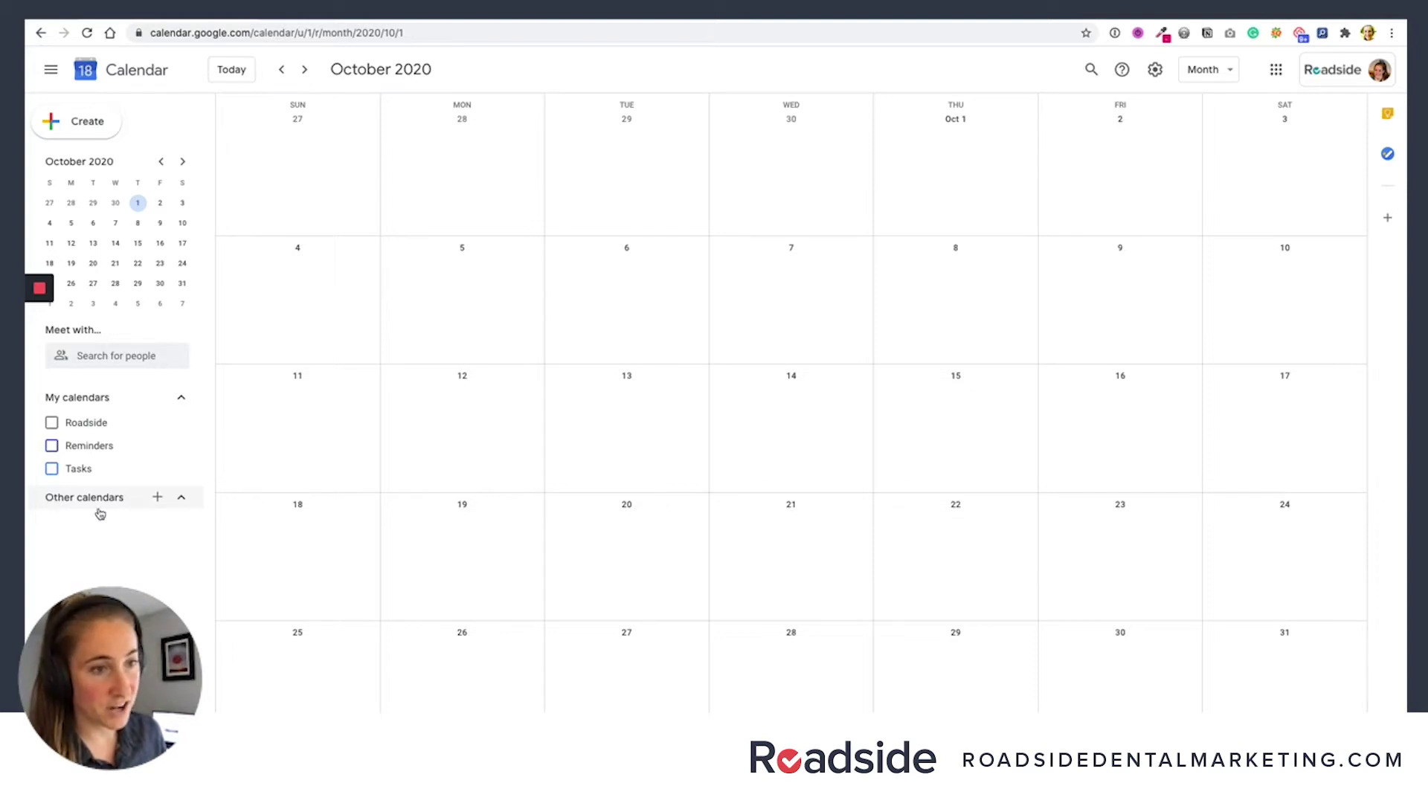
# - Add the Holidays in United States calendar from the Regional holidays calendars of interest
pyautogui.click(157, 496)
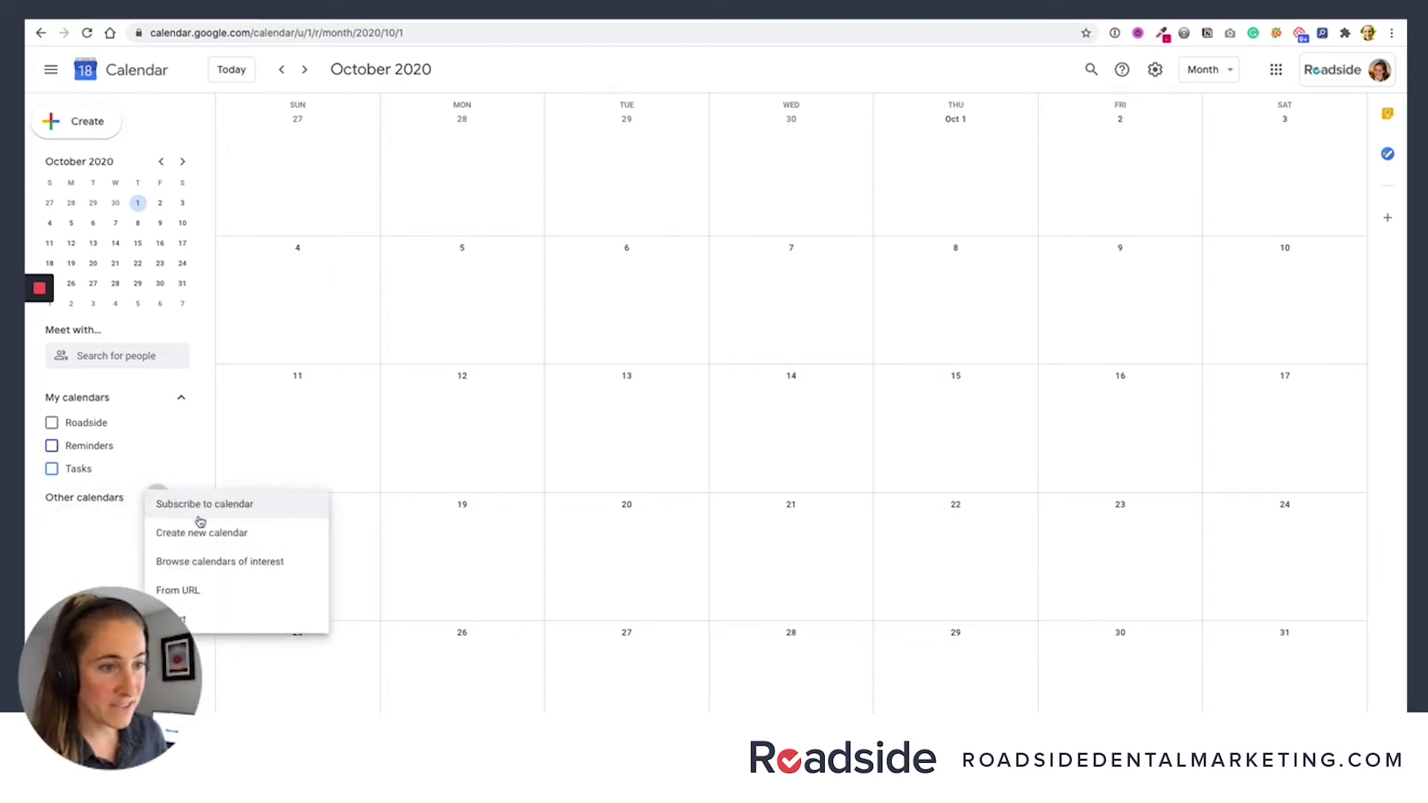
pyautogui.click(209, 563)
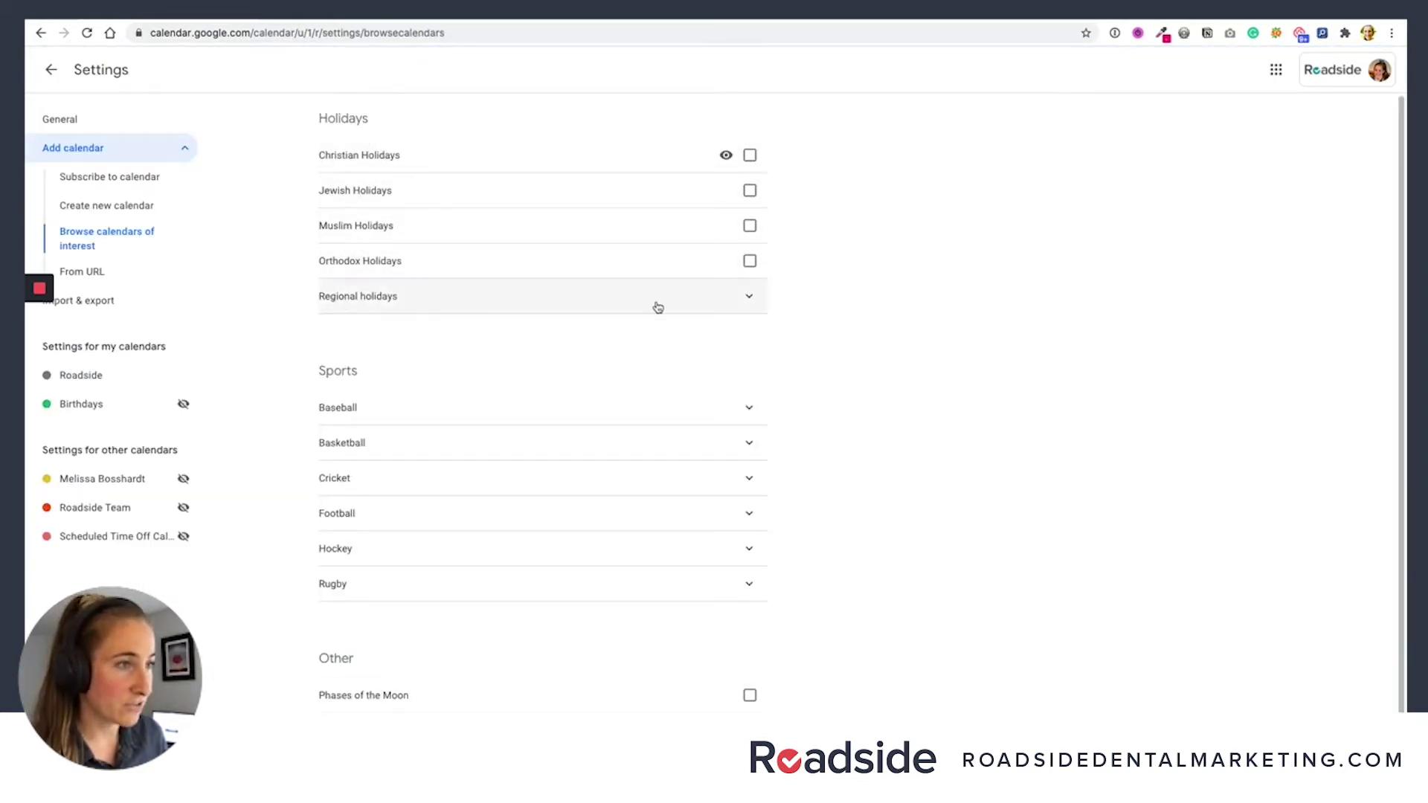
pyautogui.click(755, 301)
pyautogui.scroll(-20, 455, 600)
pyautogui.scroll(-20, 451, 603)
pyautogui.scroll(-20, 449, 601)
pyautogui.scroll(-15, 449, 601)
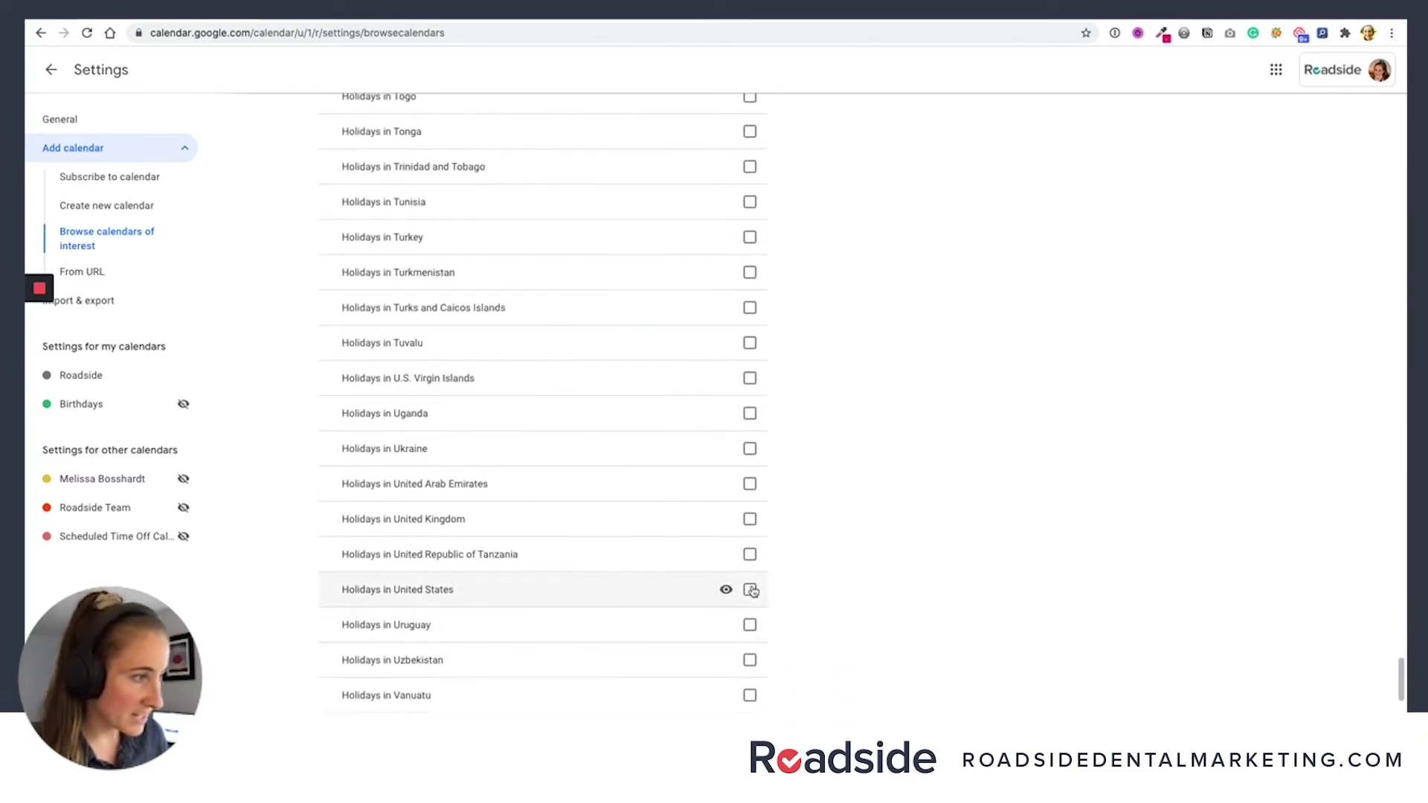
pyautogui.click(750, 590)
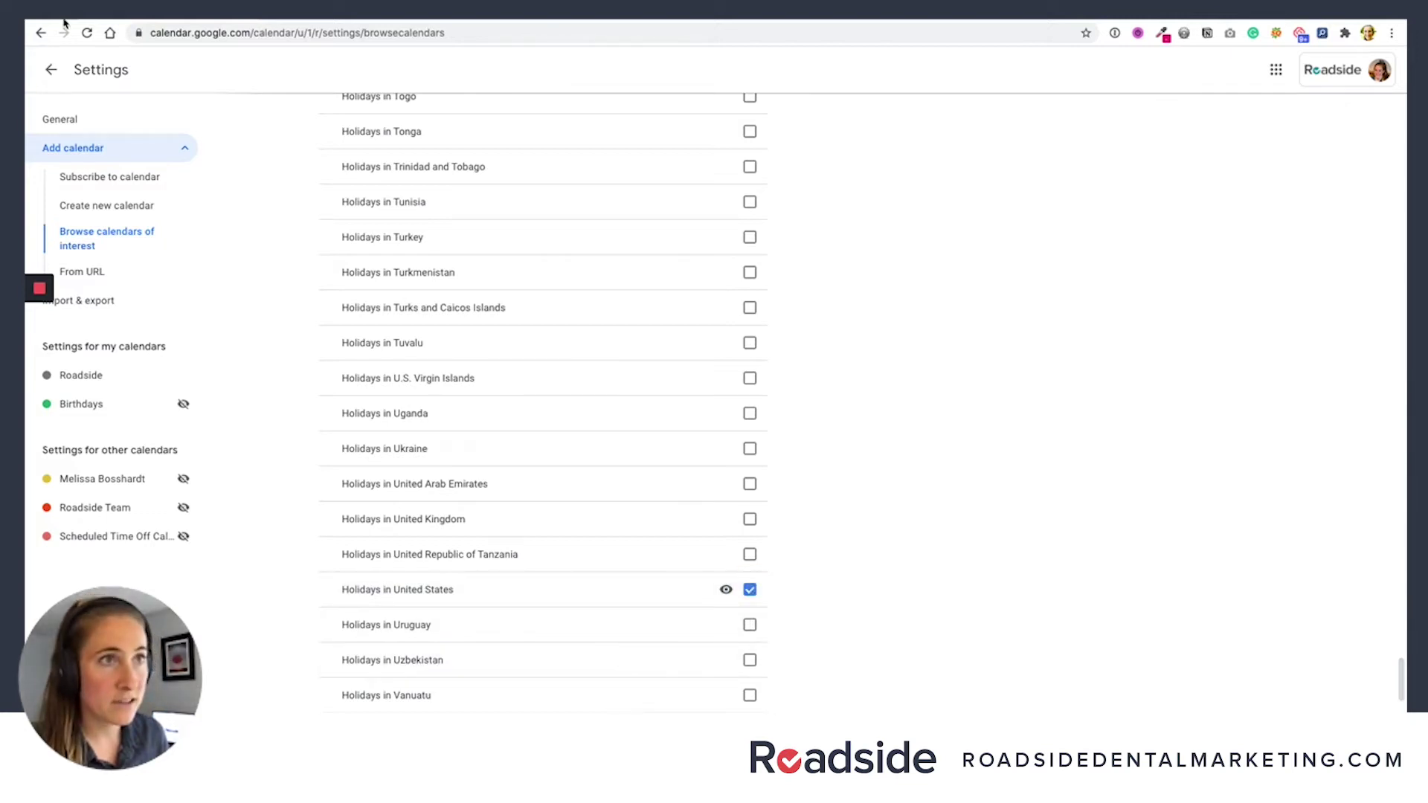
pyautogui.click(51, 69)
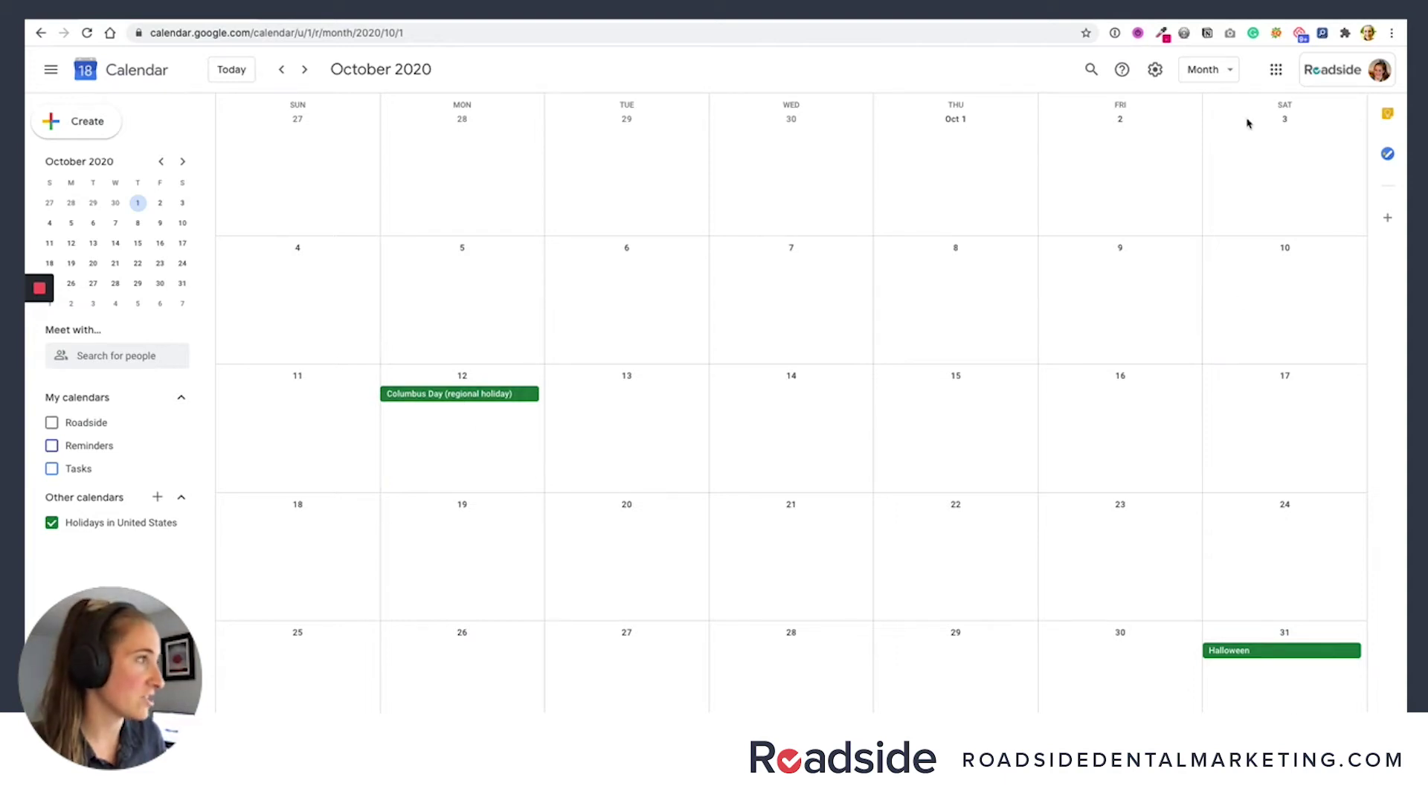
# - Browse ahead to November 2020 and back to September 2020 to review the holidays
pyautogui.click(231, 69)
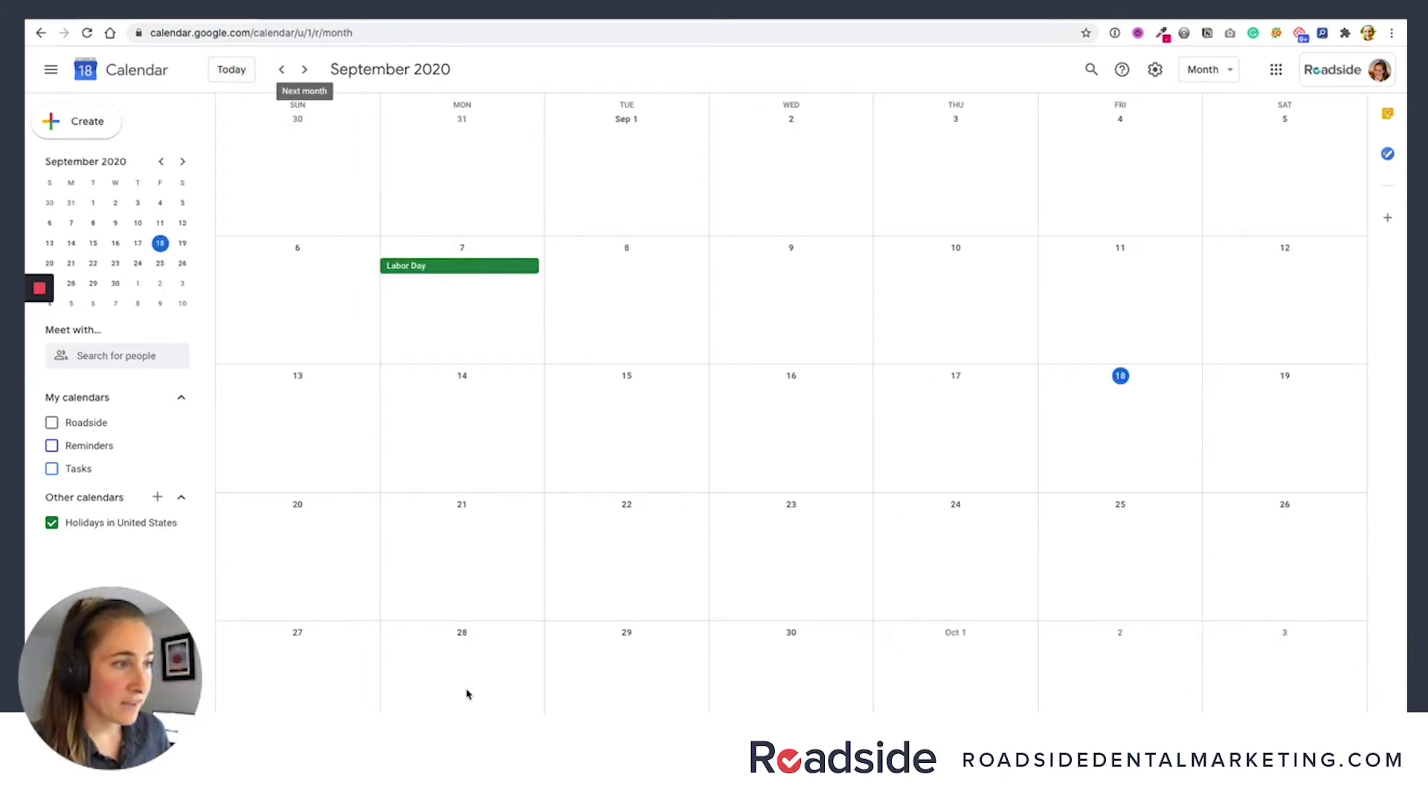
pyautogui.click(304, 69)
pyautogui.click(305, 70)
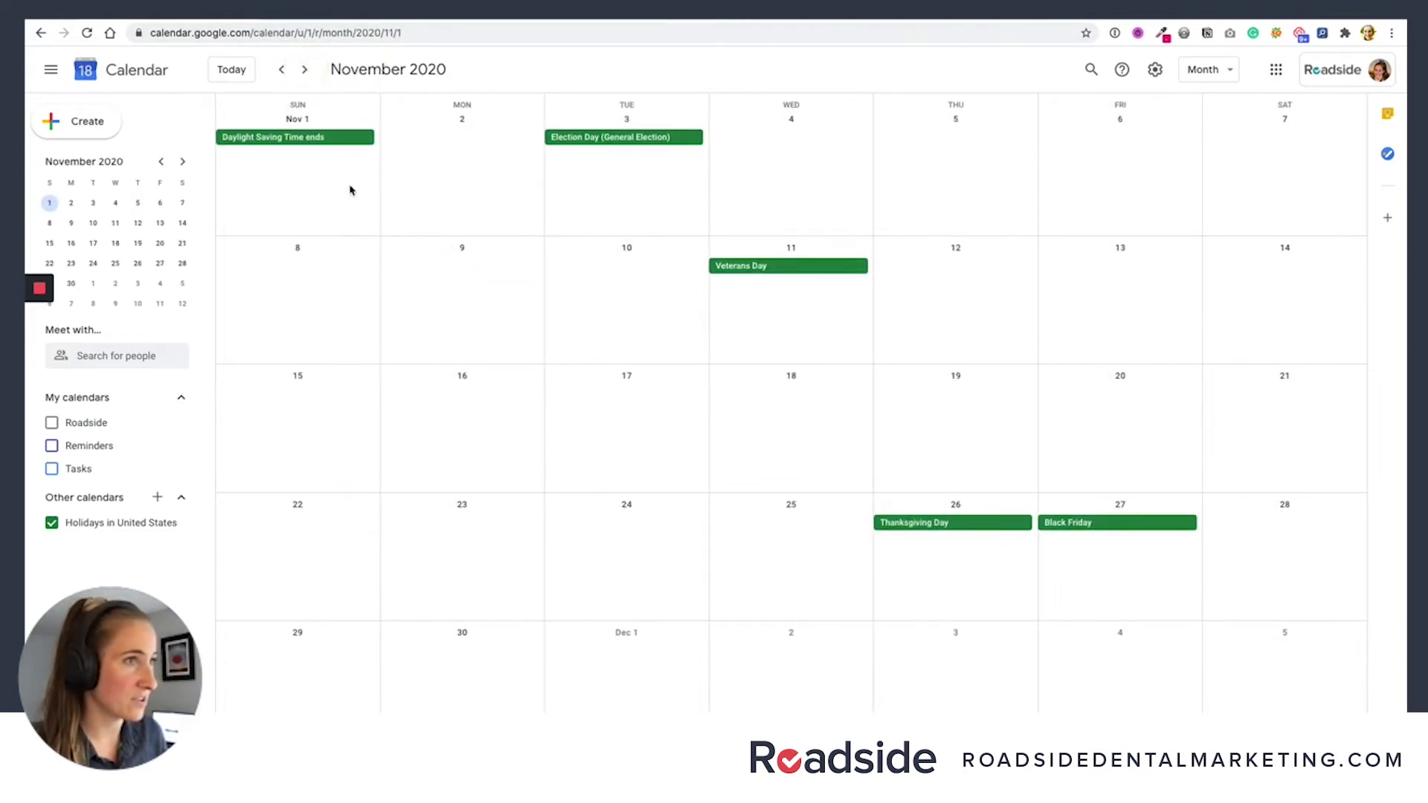
pyautogui.click(279, 69)
pyautogui.click(276, 69)
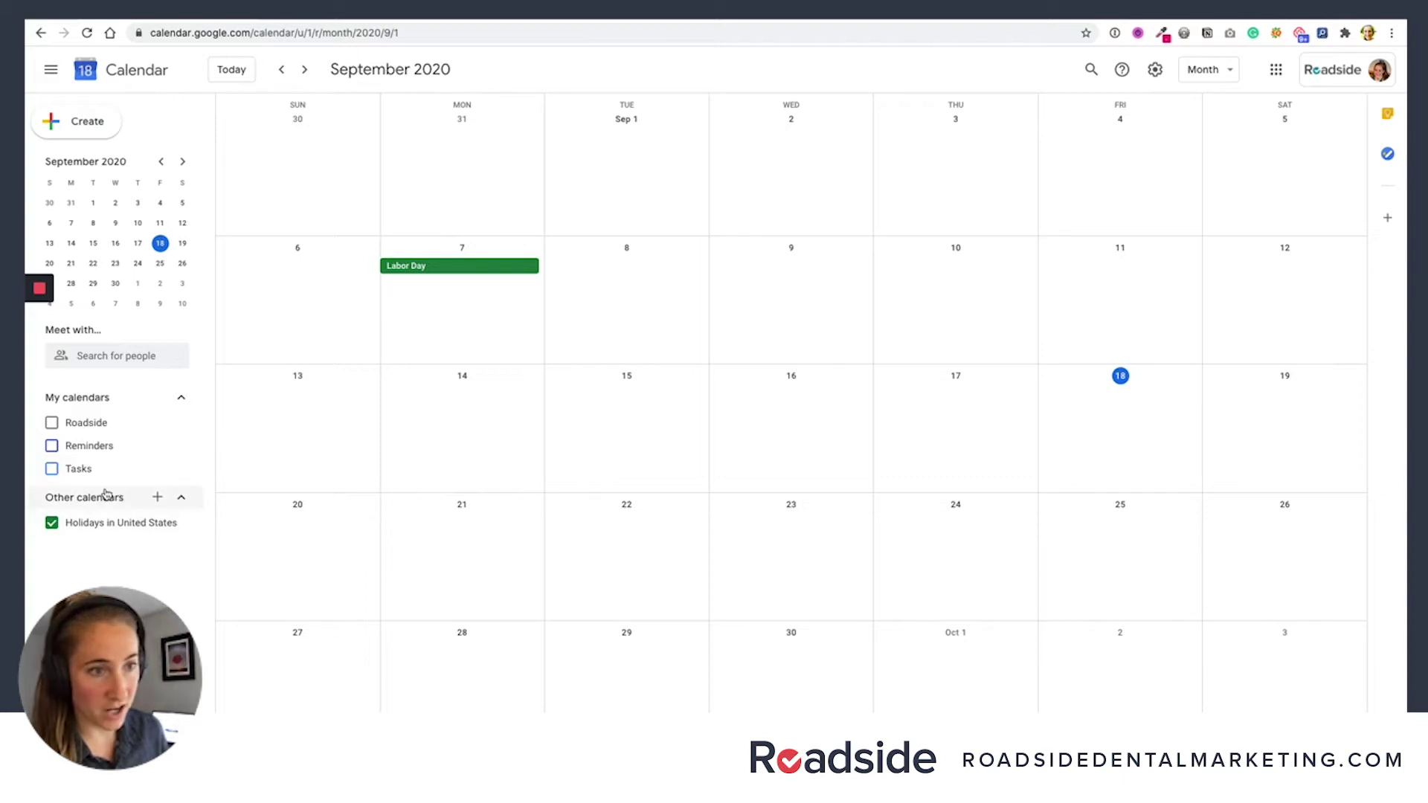
# - Create a new calendar named 'Social Media Editorial'
pyautogui.click(157, 497)
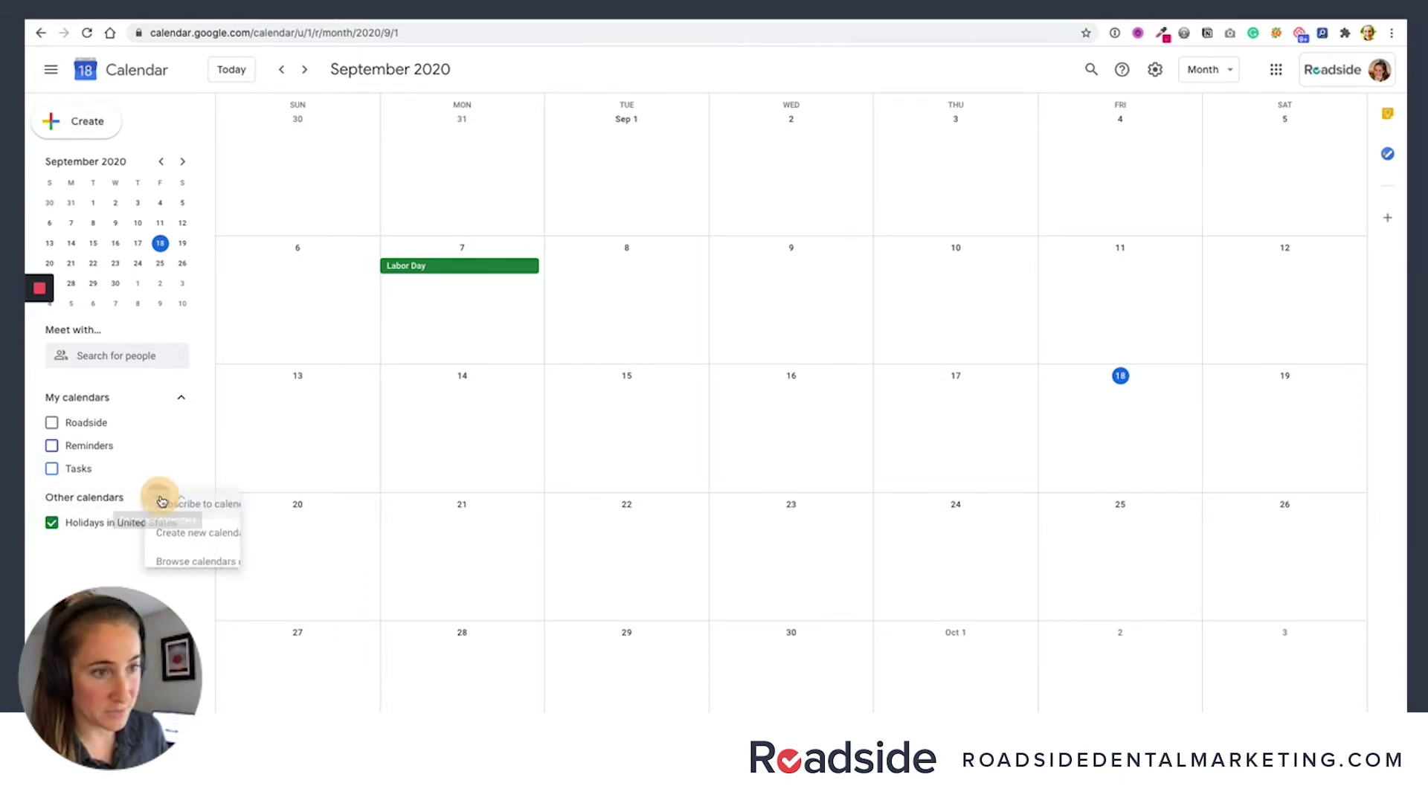
pyautogui.click(203, 538)
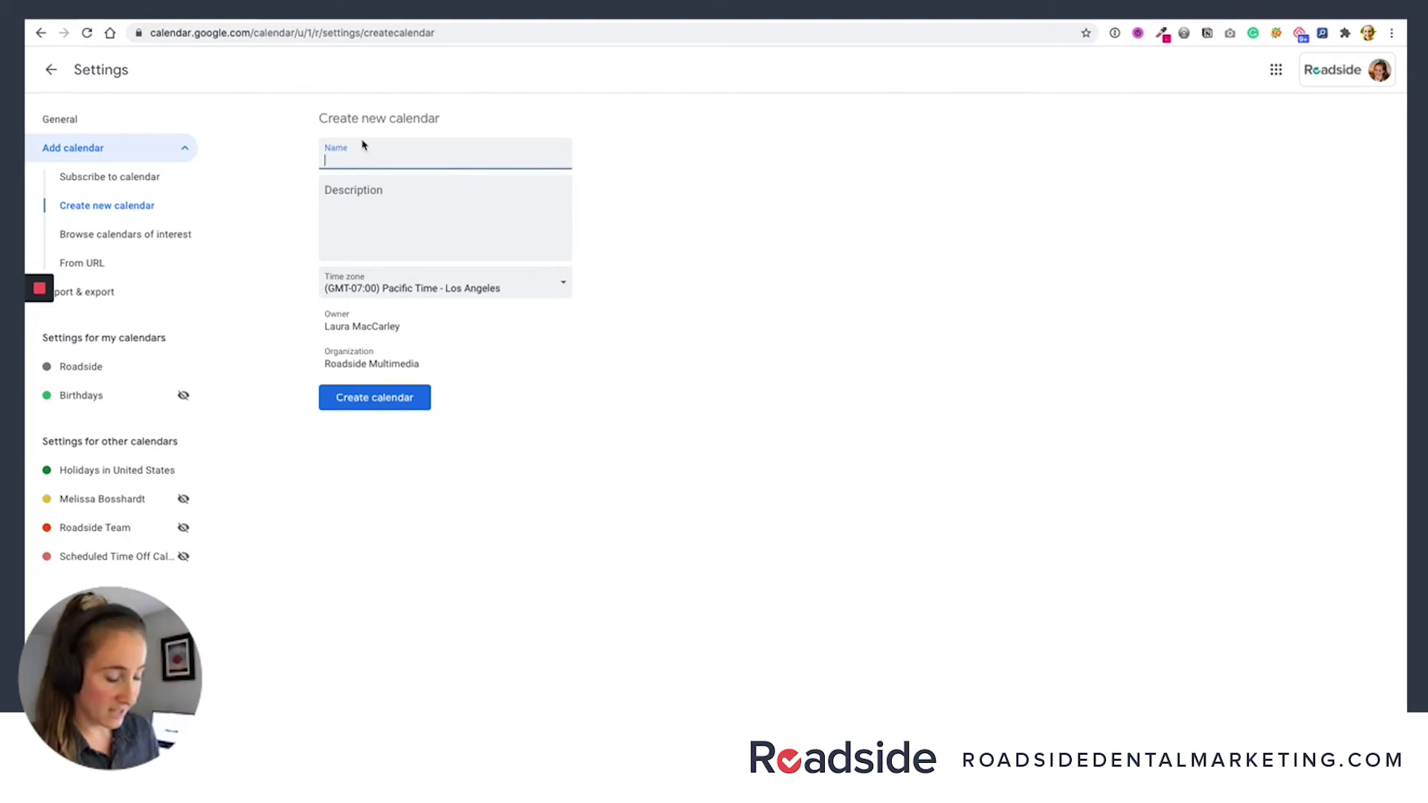
pyautogui.write('Social ')
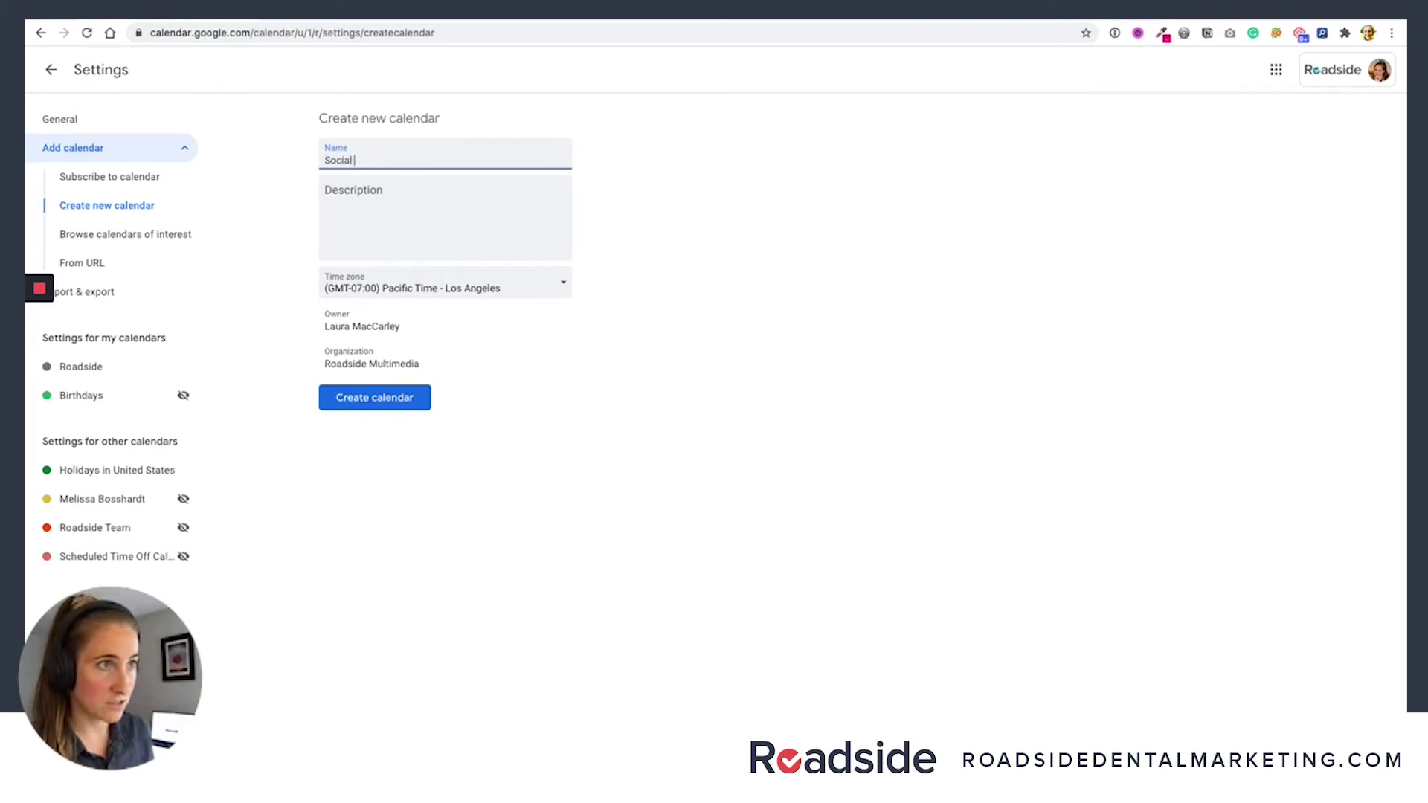
pyautogui.write('Media')
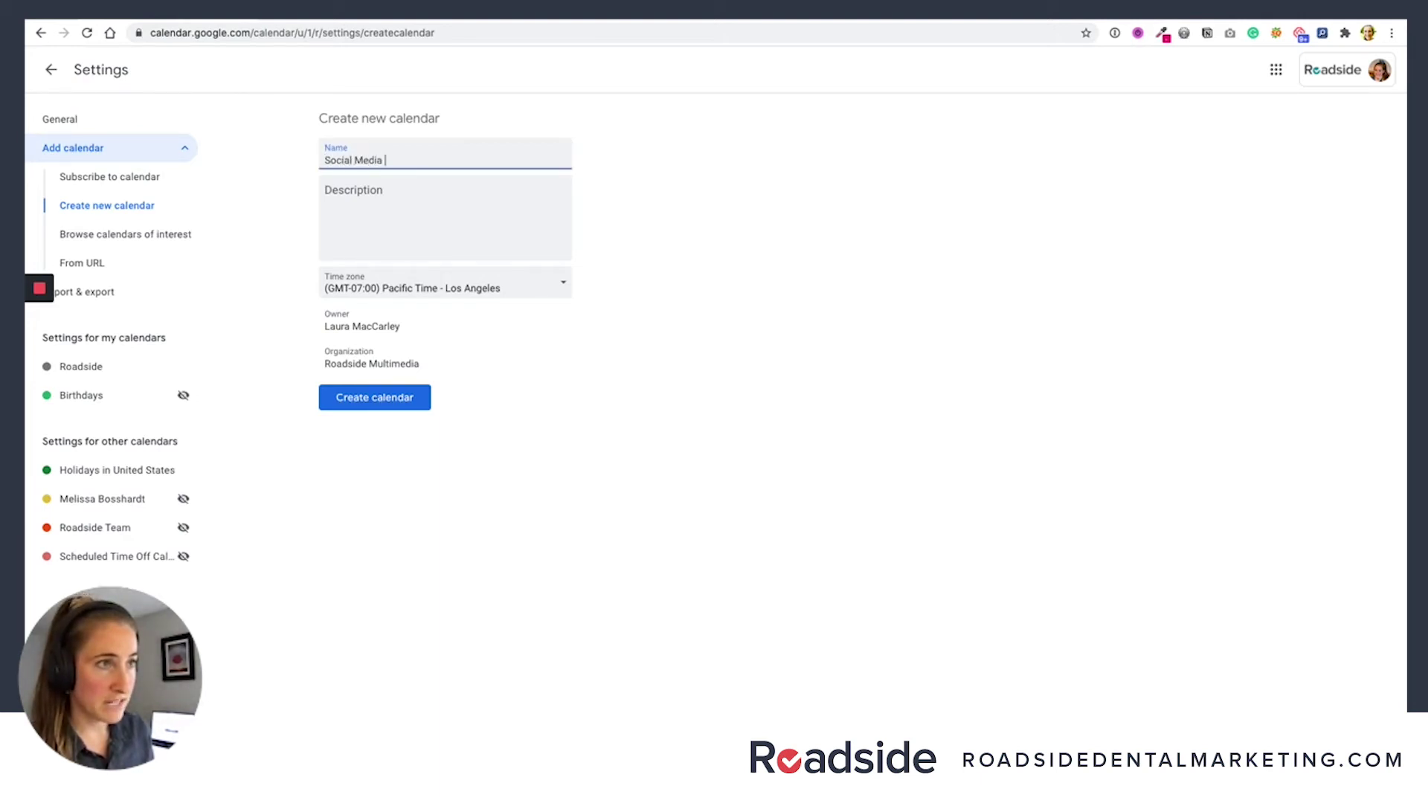
pyautogui.write(' Editorial')
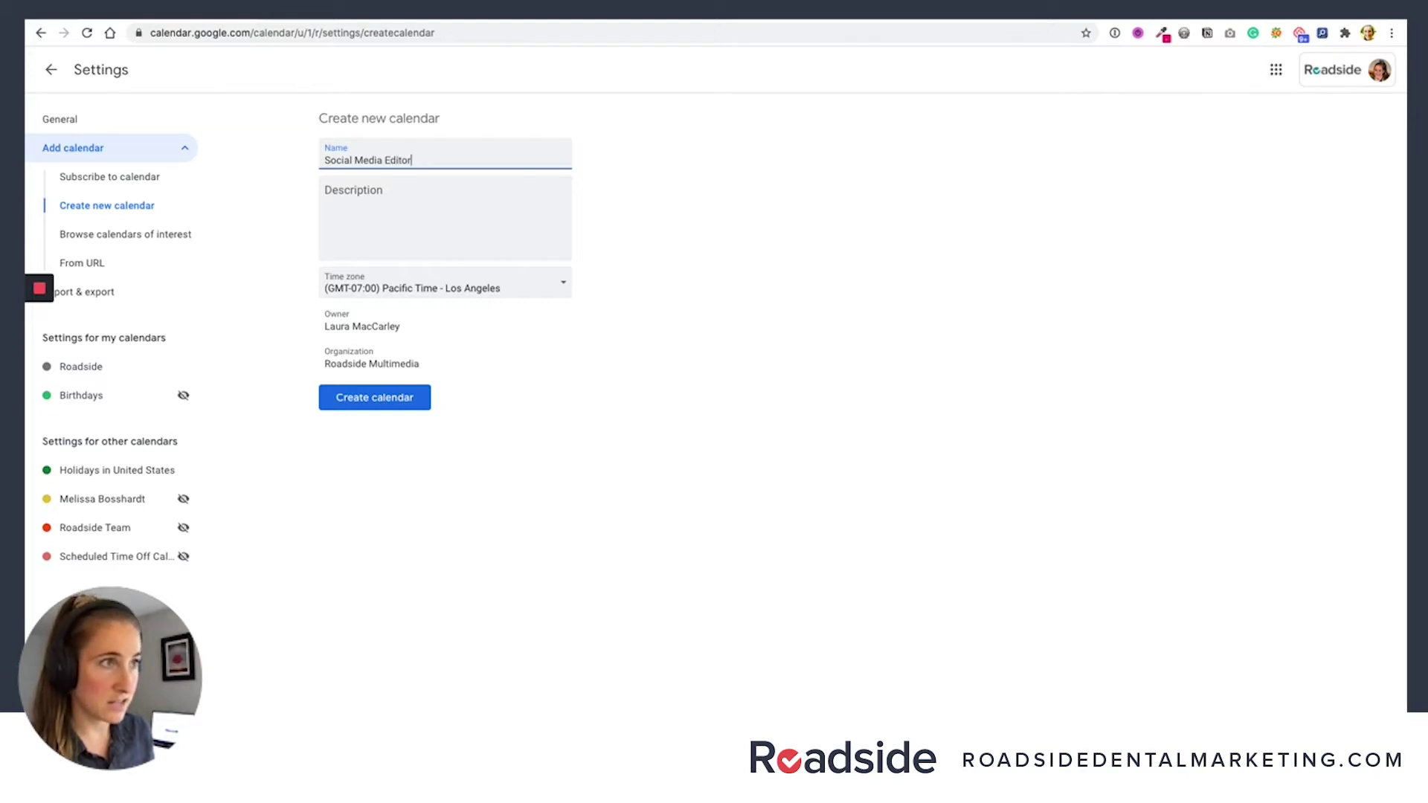
pyautogui.click(370, 399)
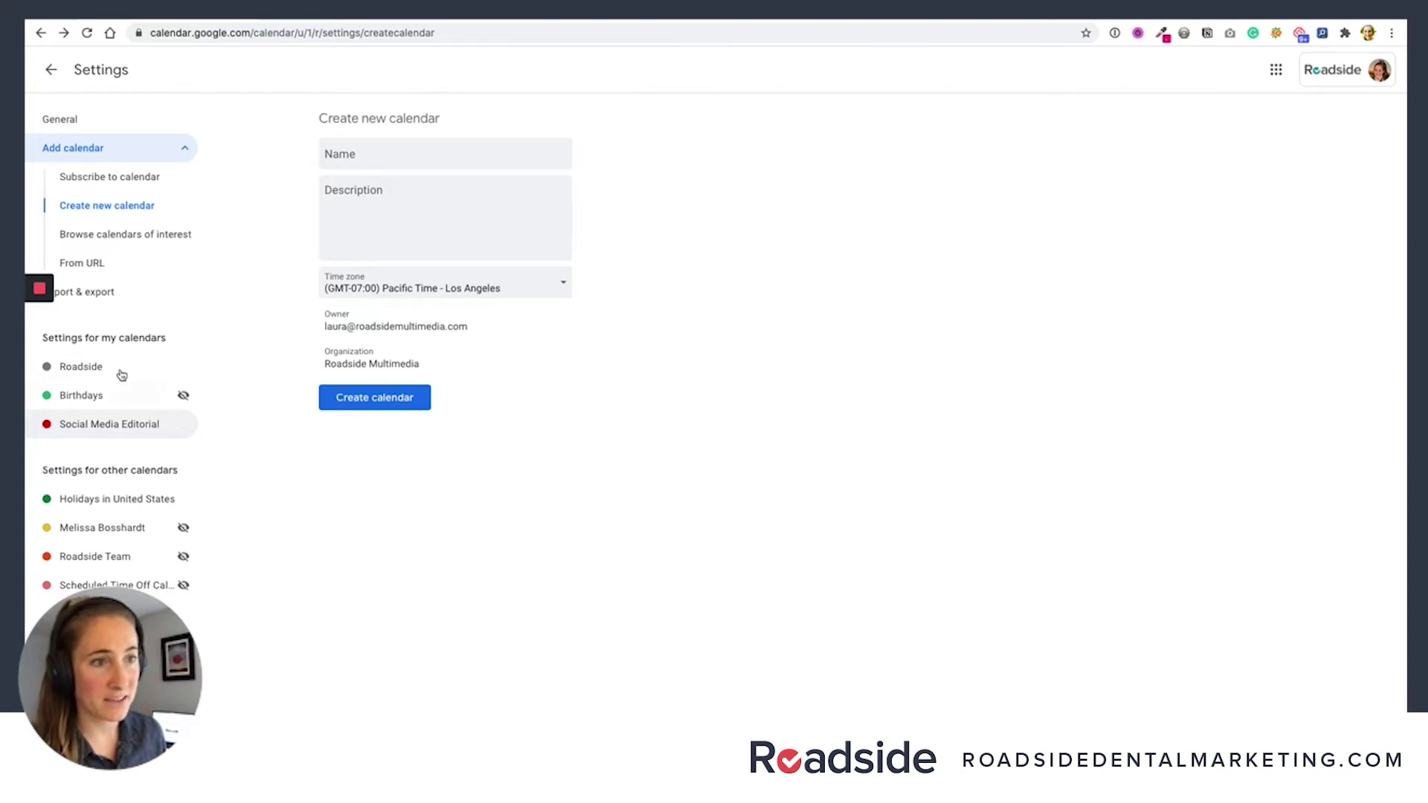
# - Colour Social Media Editorial red and Holidays in United States Wisteria purple
pyautogui.click(65, 67)
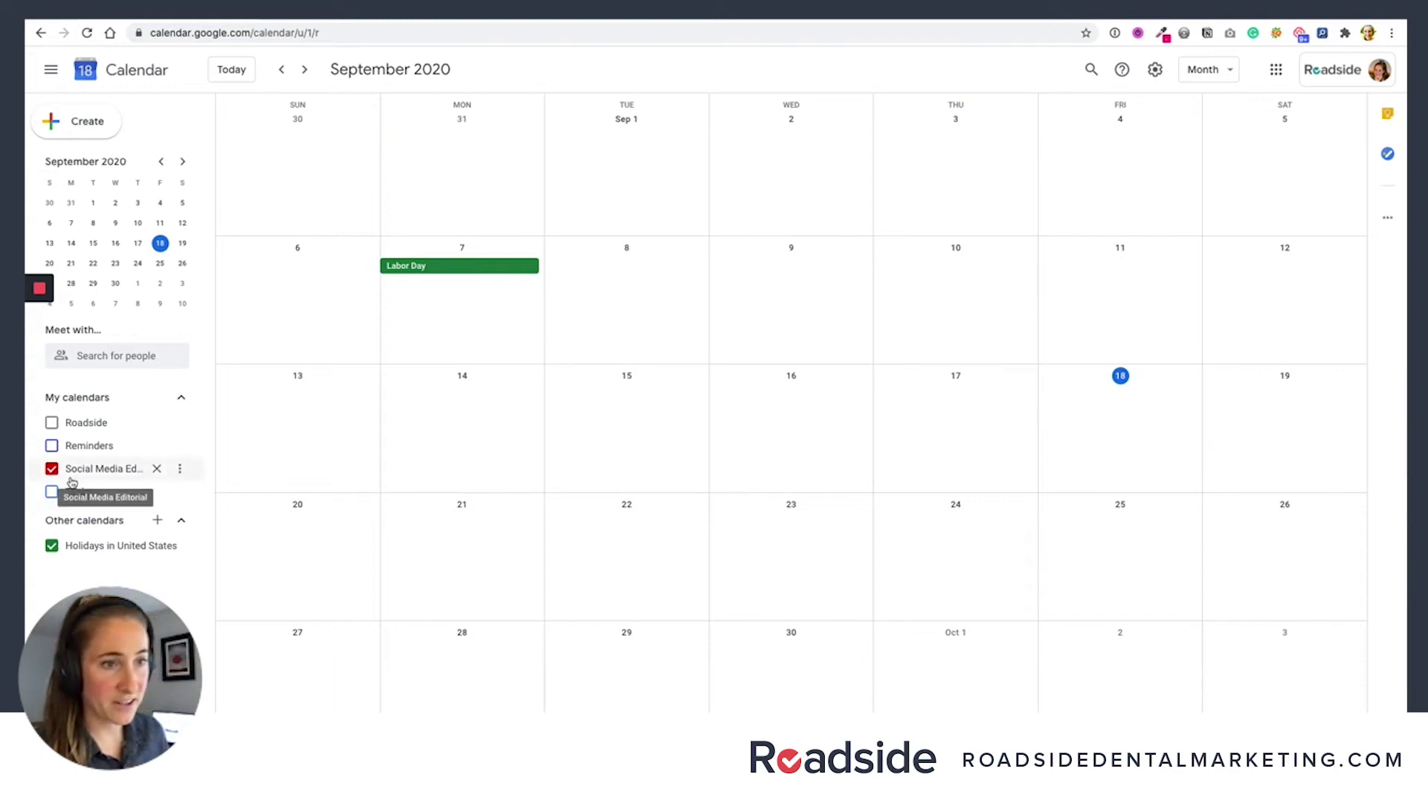
pyautogui.click(179, 469)
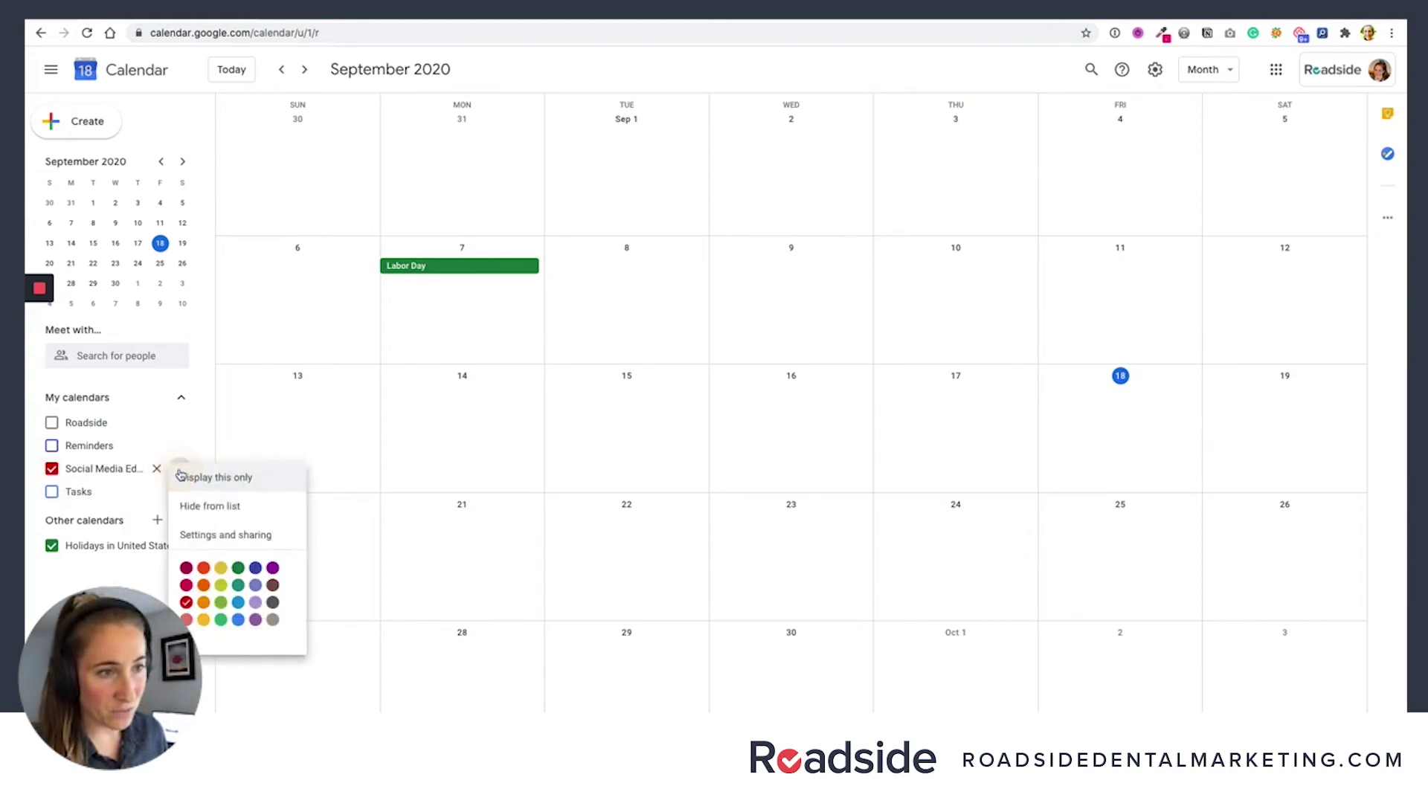
pyautogui.click(187, 589)
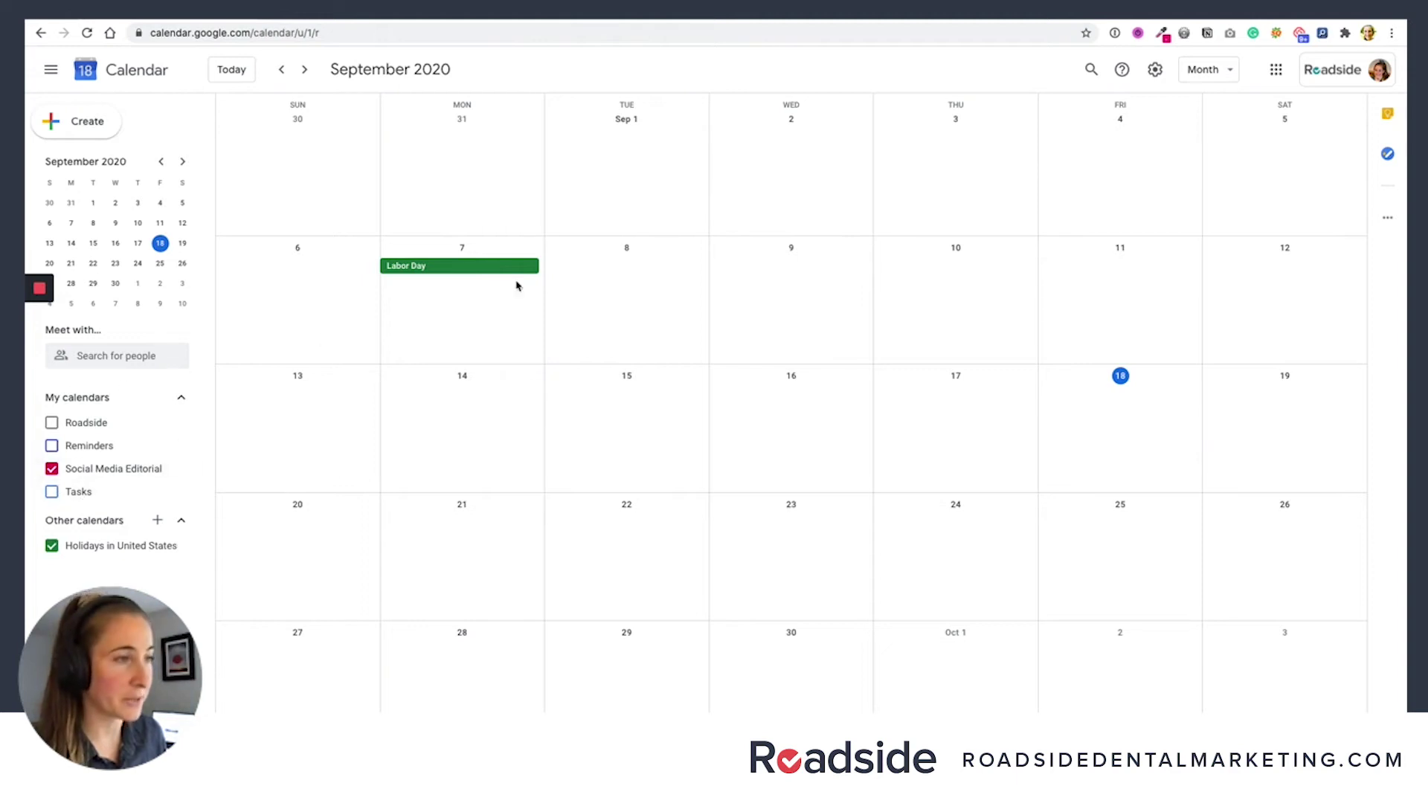
pyautogui.click(179, 545)
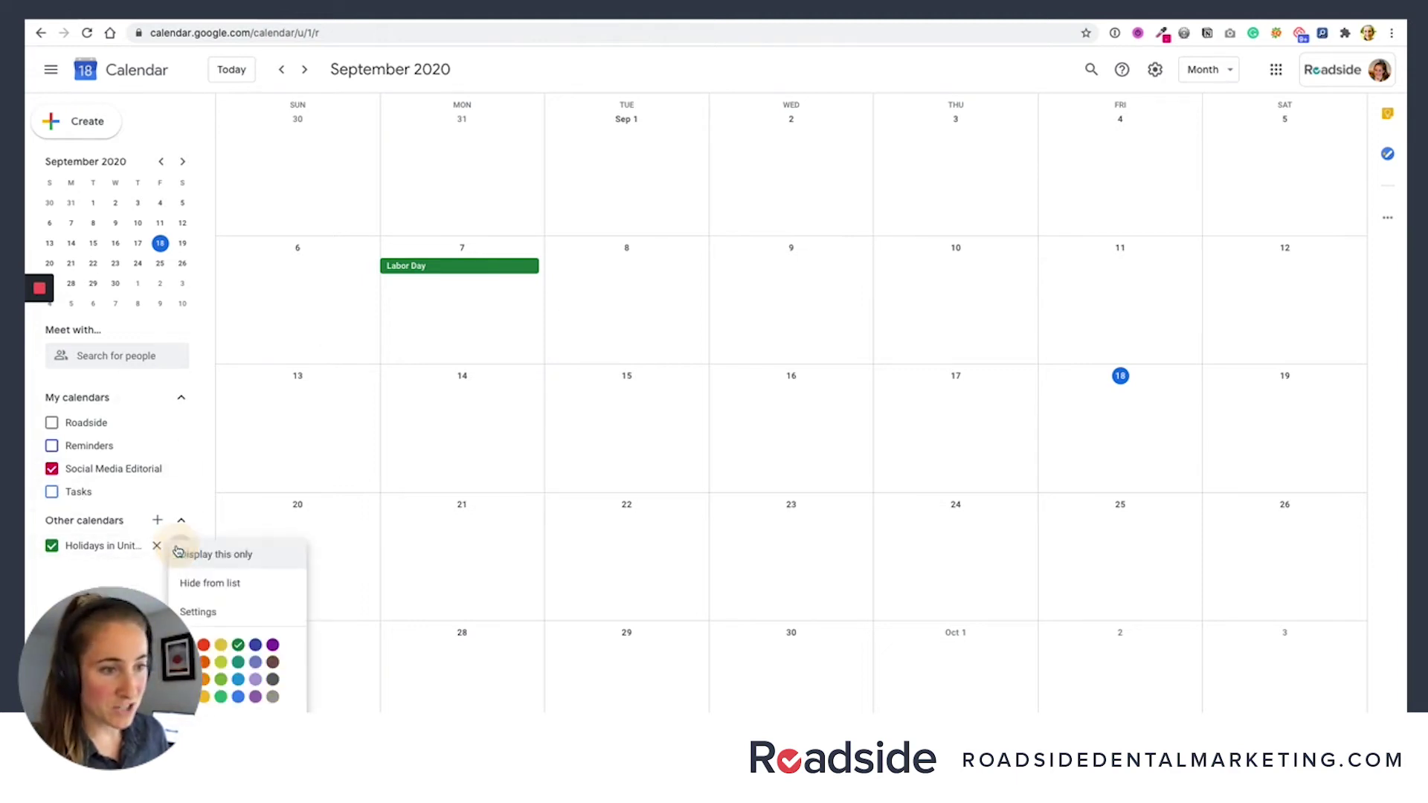
pyautogui.click(256, 680)
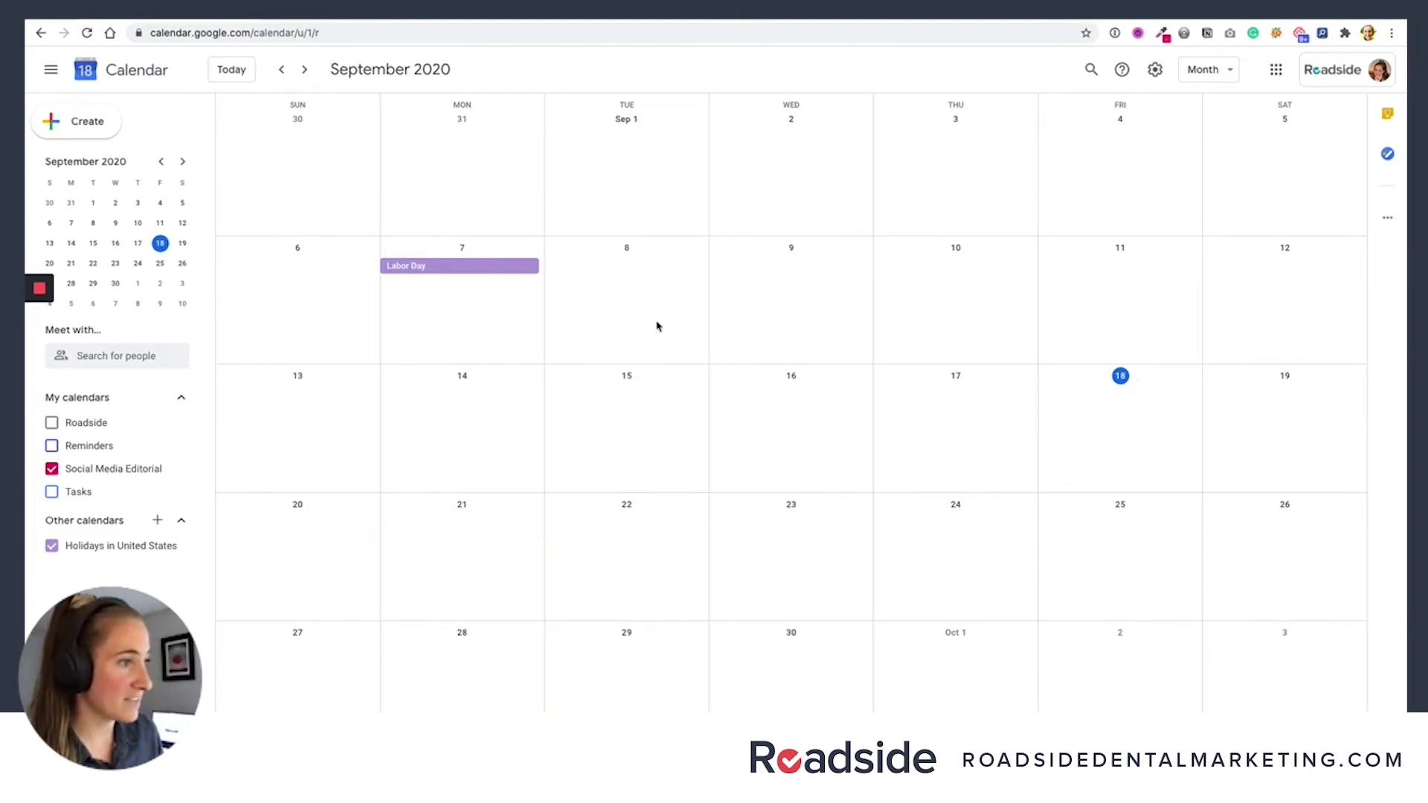
# - Start an all-day Sep 22 event titled 'Social Media Post - [Content TBD]'
pyautogui.doubleClick(622, 533)
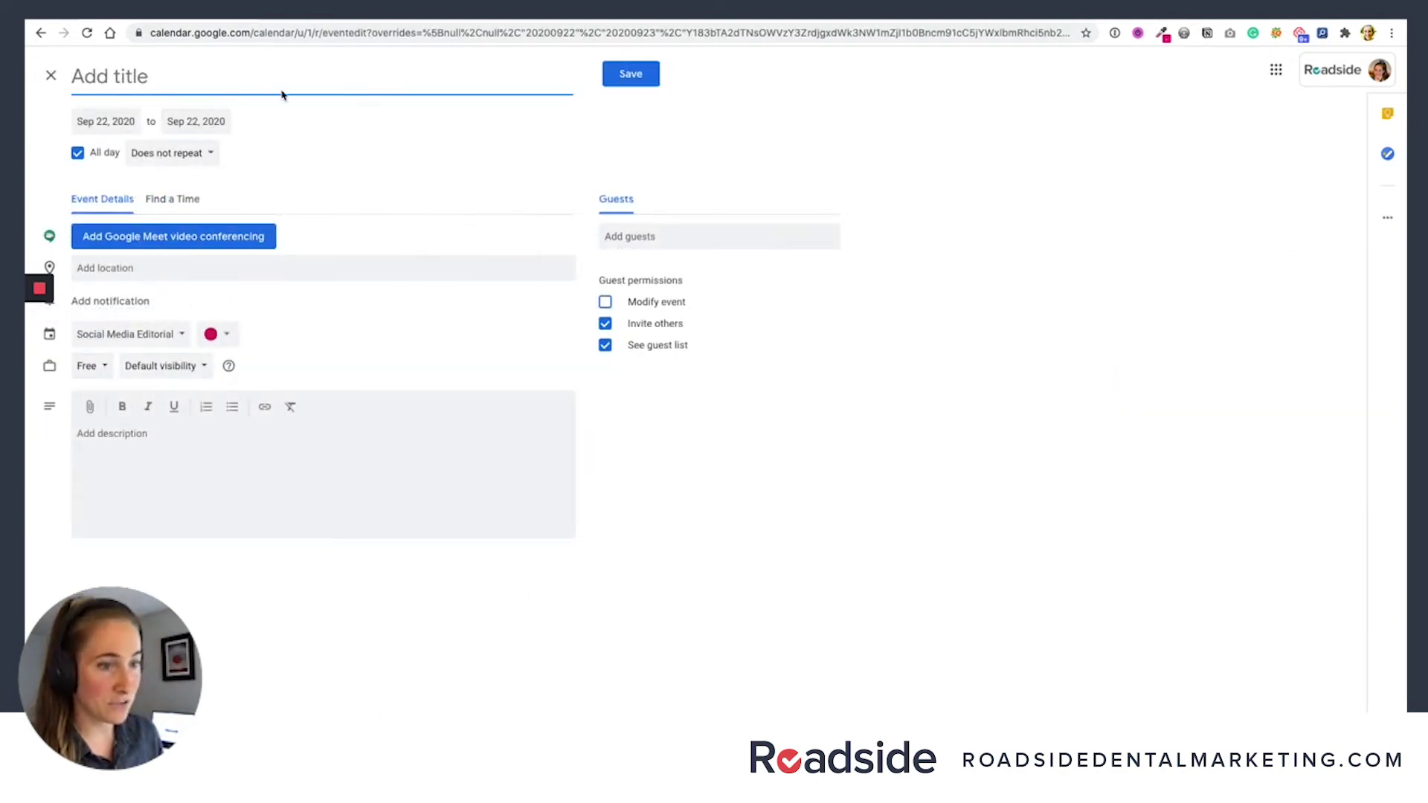
pyautogui.write('S')
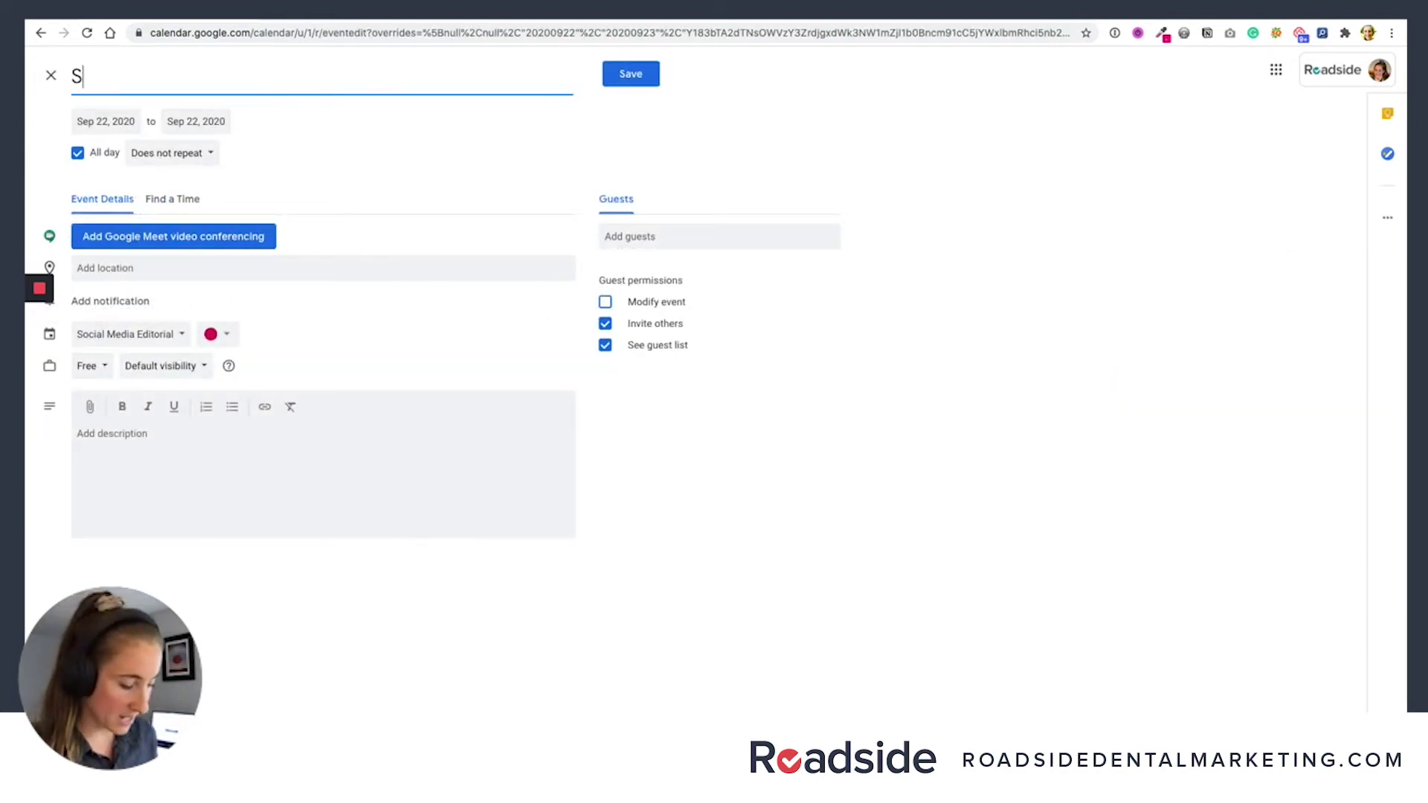
pyautogui.write('ocial Media P')
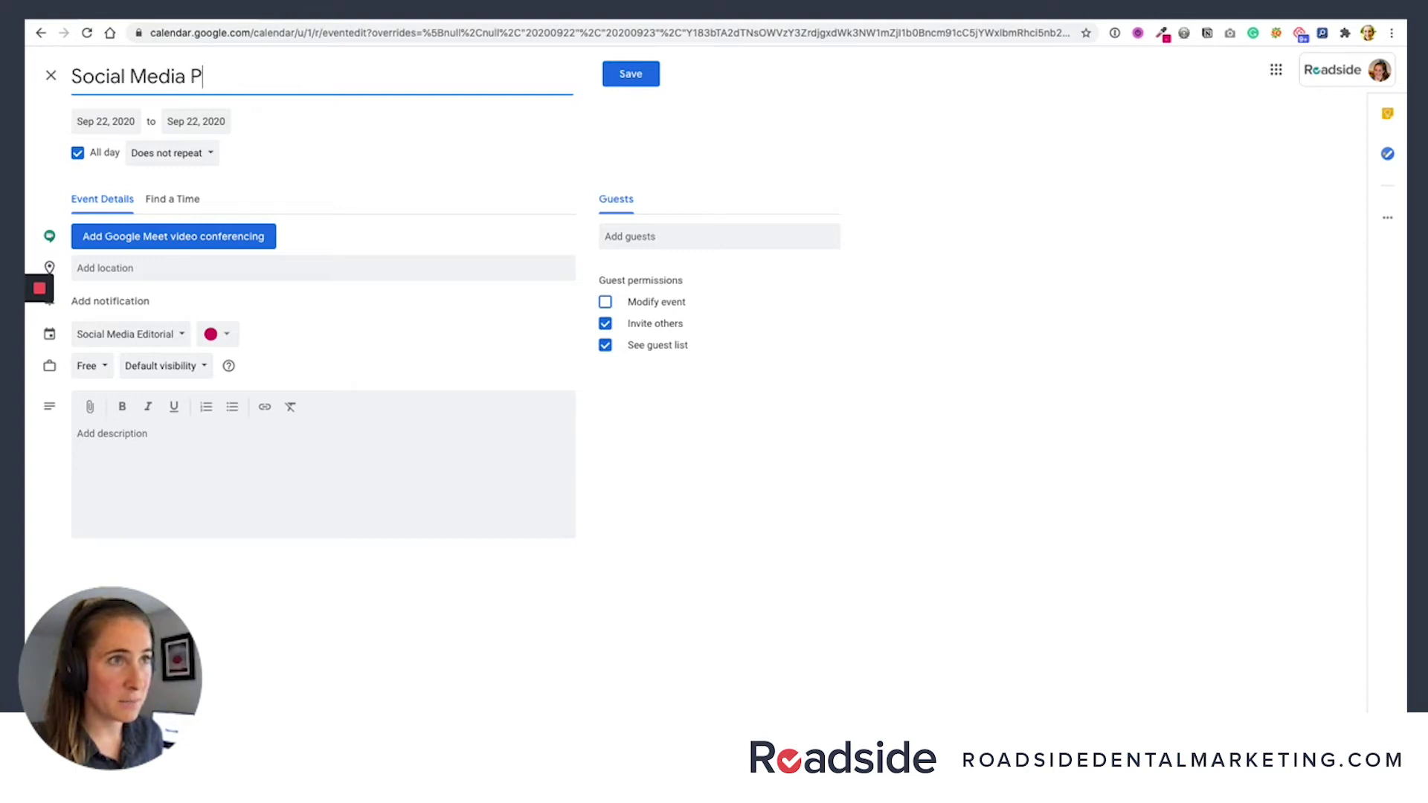
pyautogui.write('ost -')
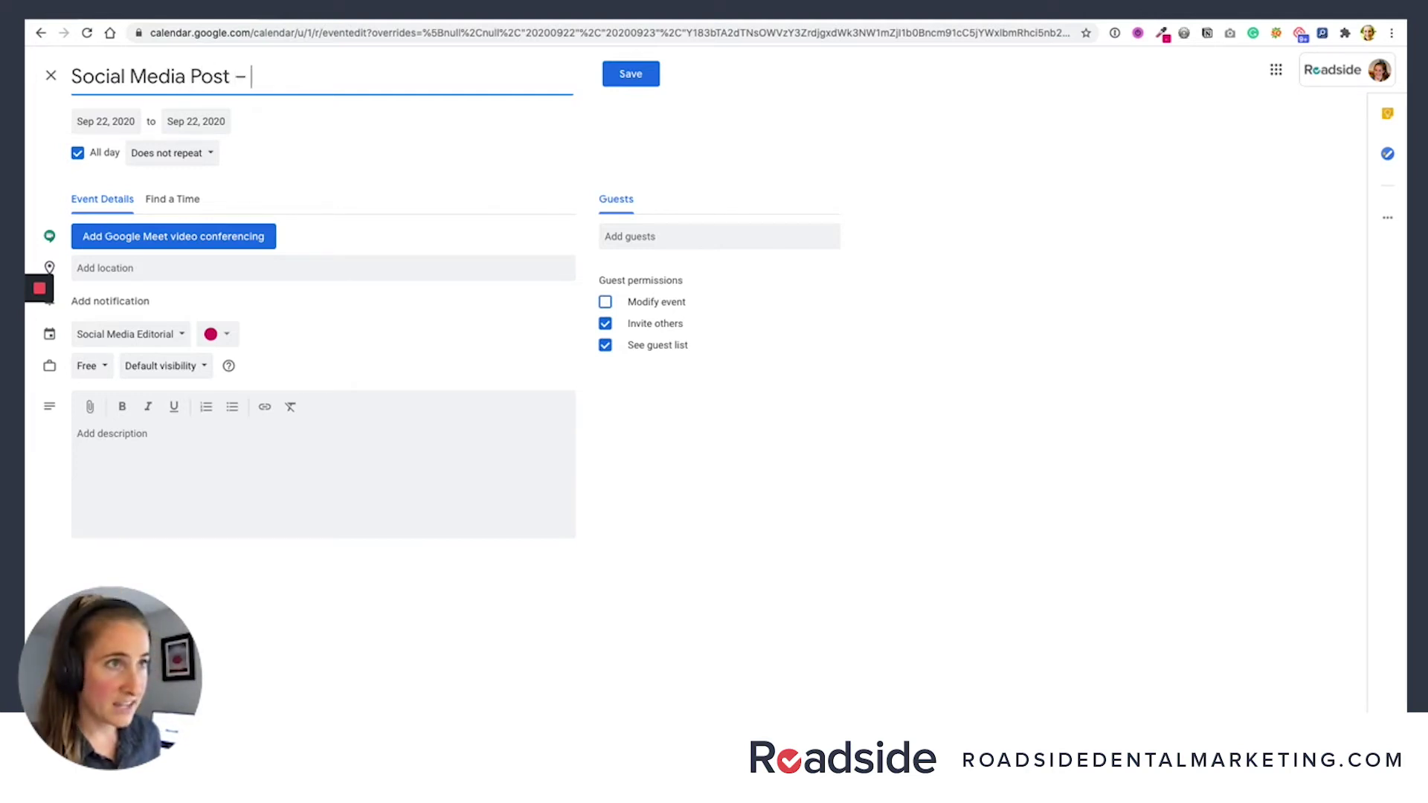
pyautogui.write('[')
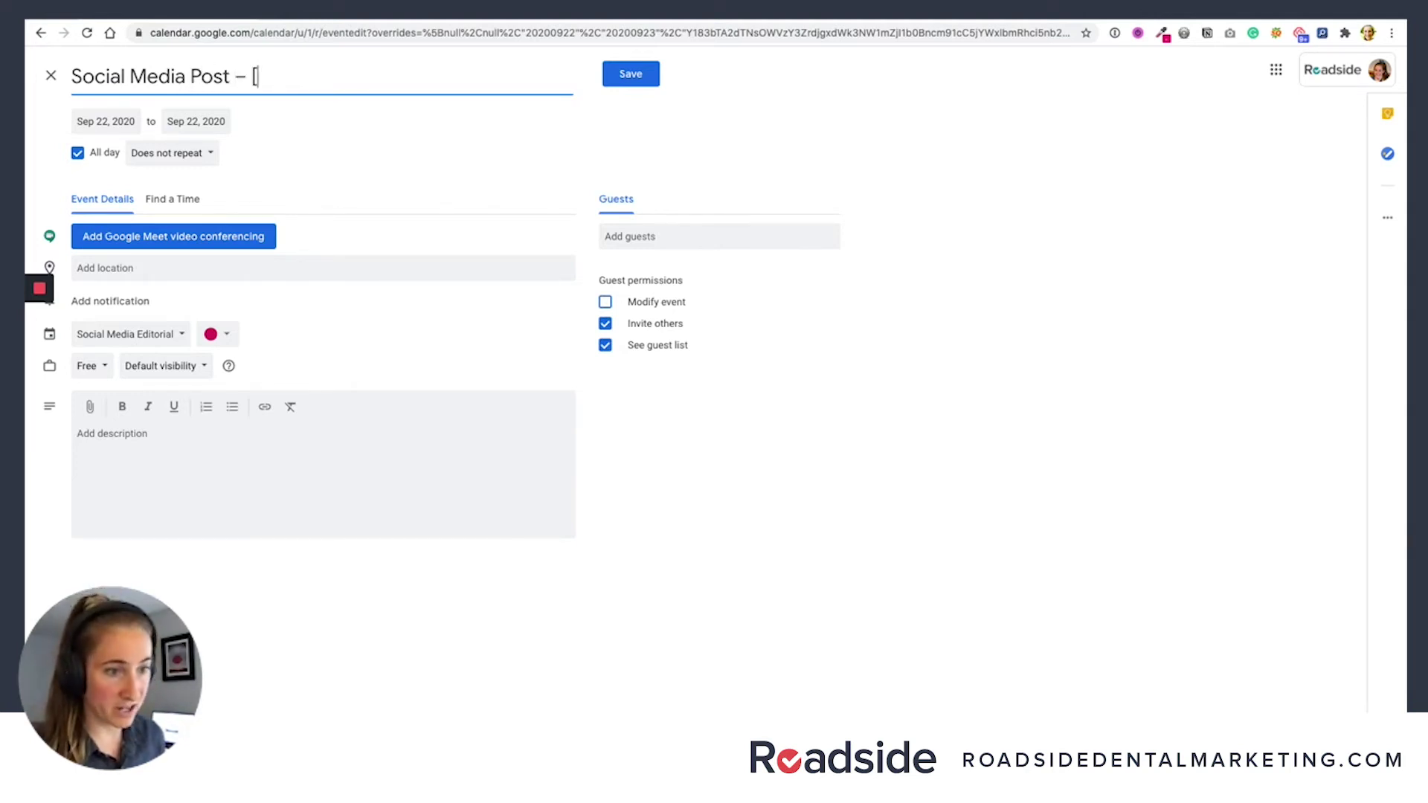
pyautogui.write('Content ')
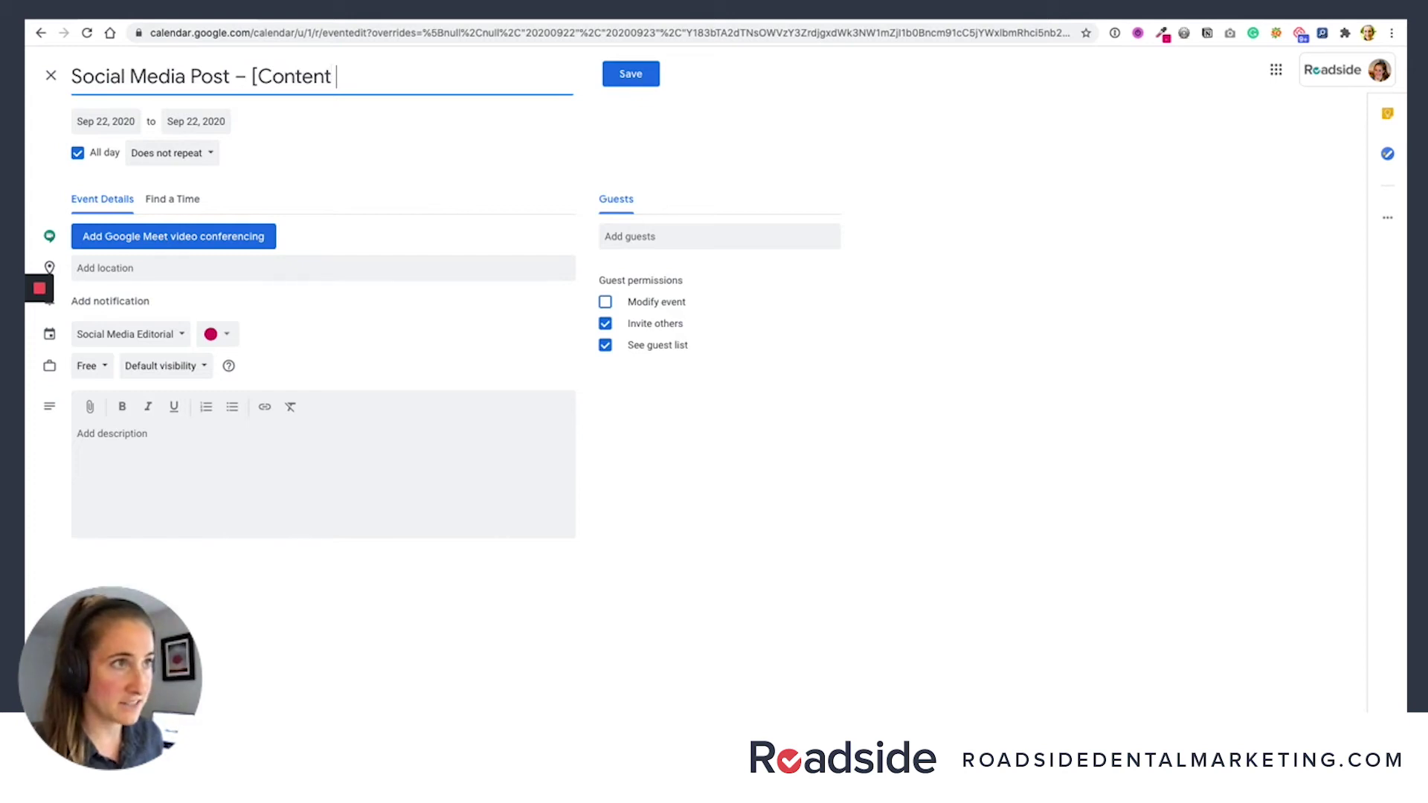
pyautogui.write('TBD]')
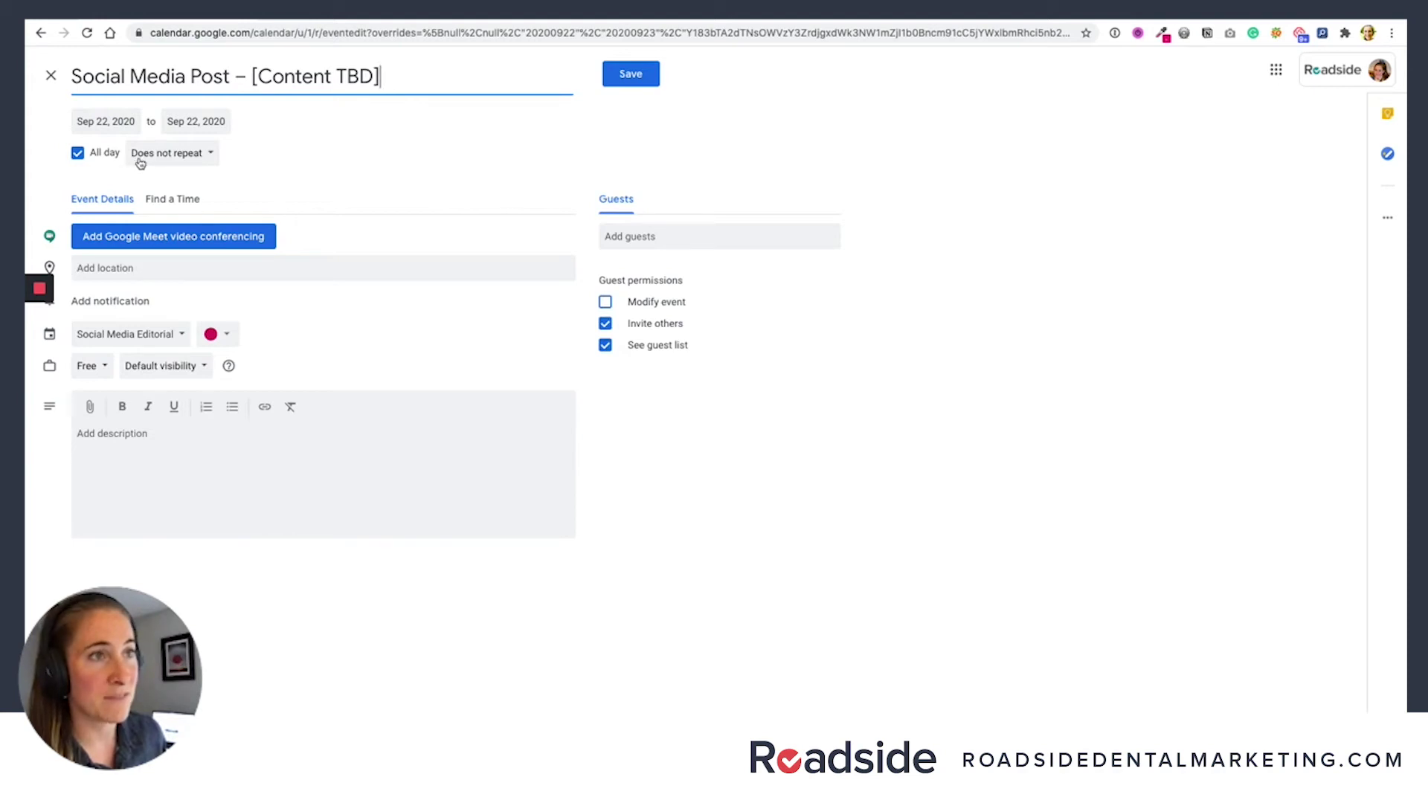
# - Set a custom weekly repeat on Tuesday and Thursday, then save the event
pyautogui.click(211, 152)
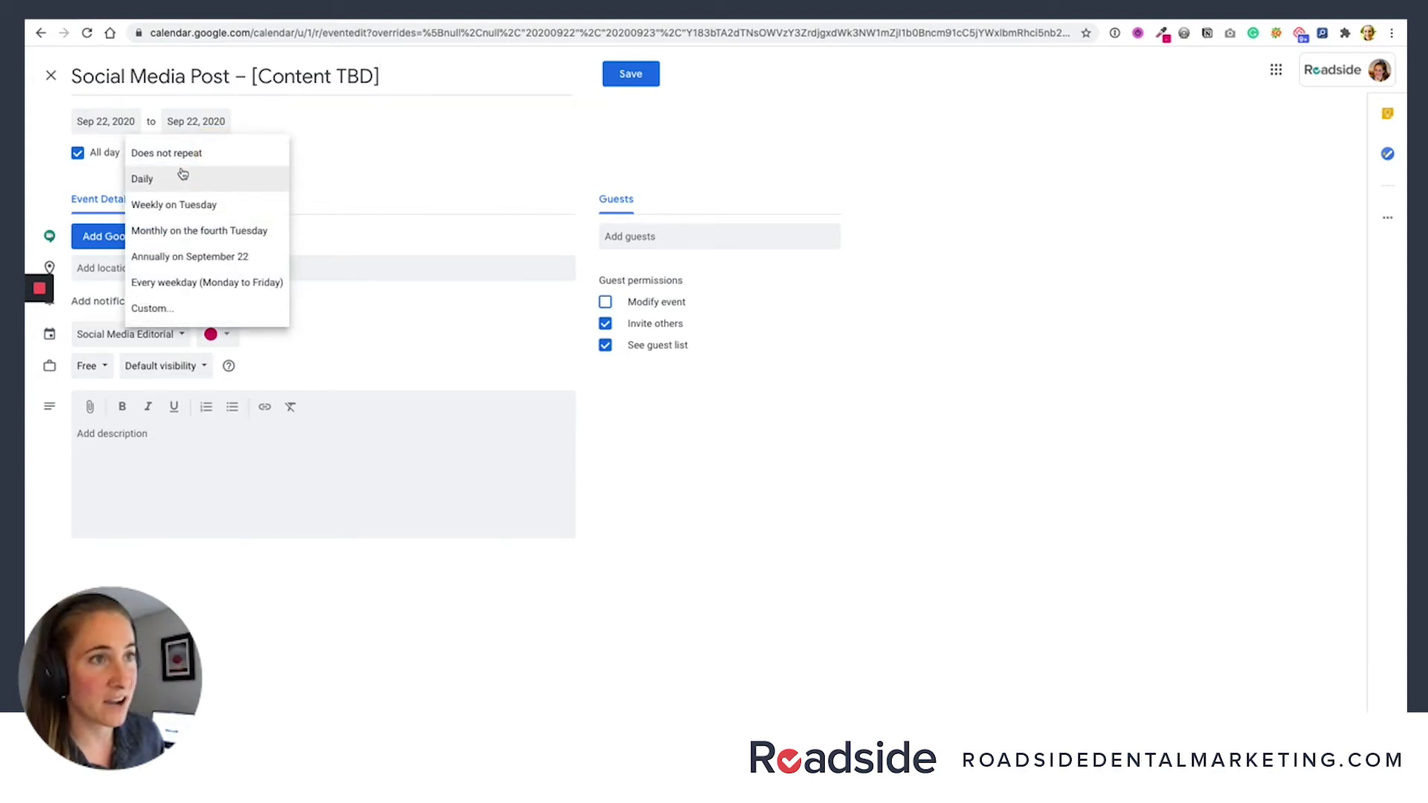
pyautogui.click(170, 317)
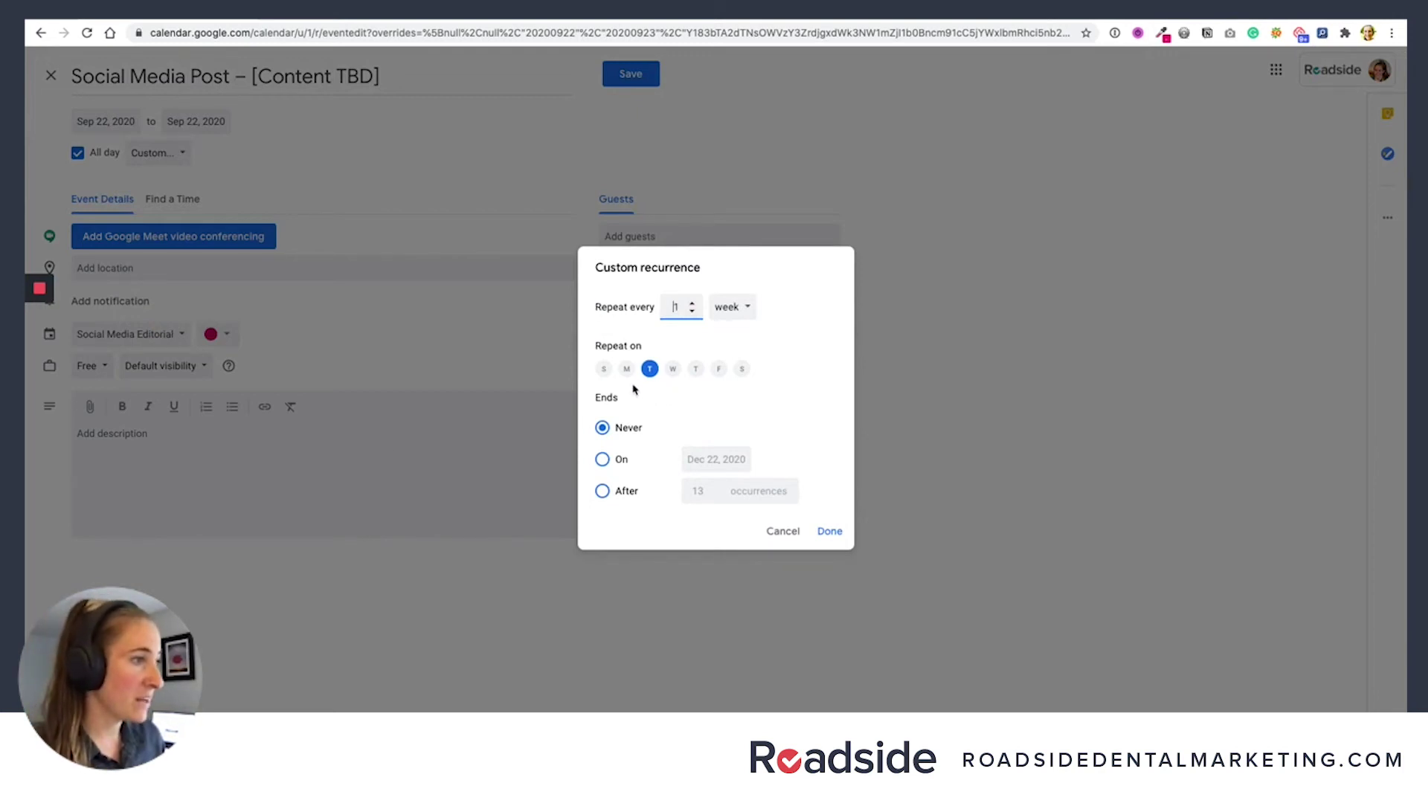
pyautogui.click(696, 371)
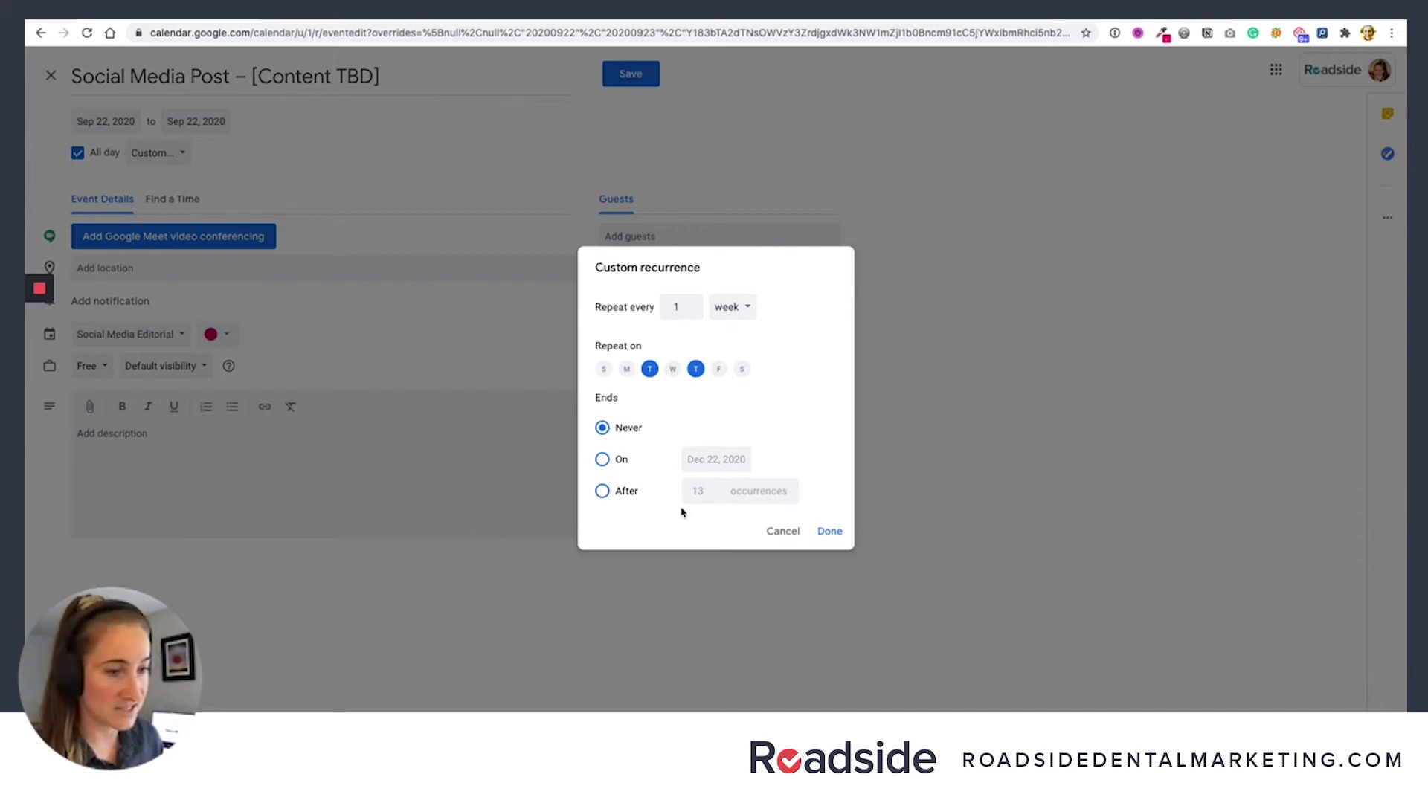
pyautogui.click(830, 530)
pyautogui.click(631, 74)
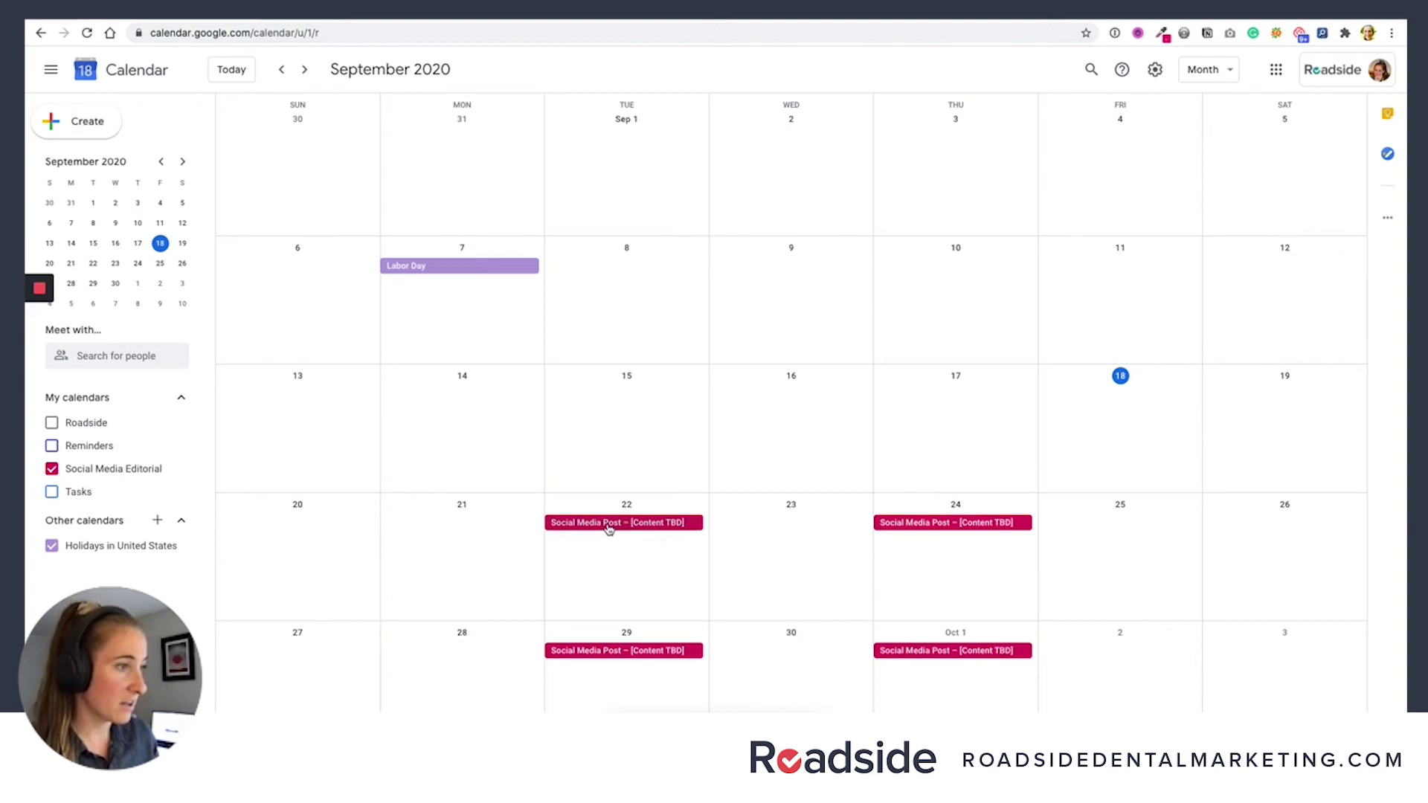
pyautogui.scroll(-1, 602, 553)
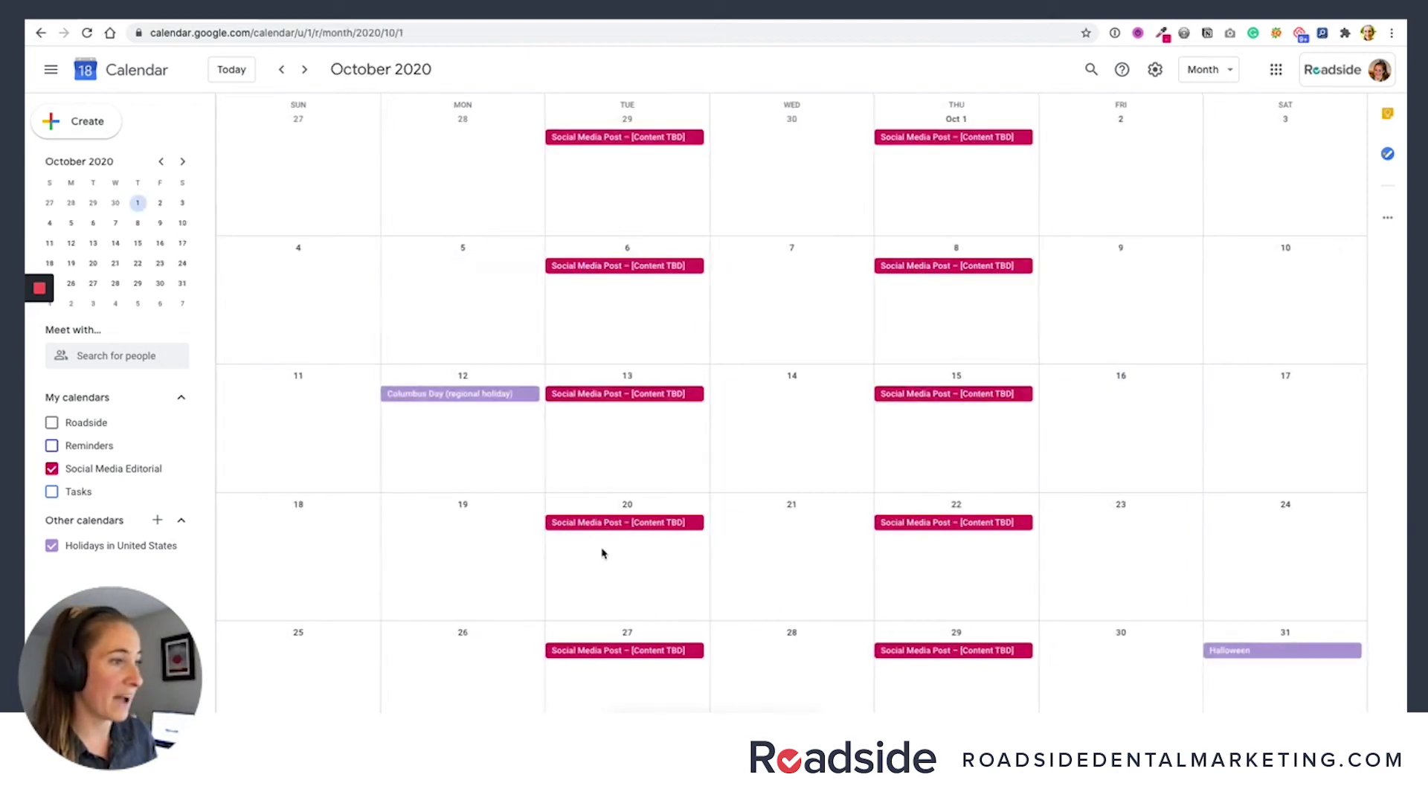
pyautogui.scroll(-1, 602, 553)
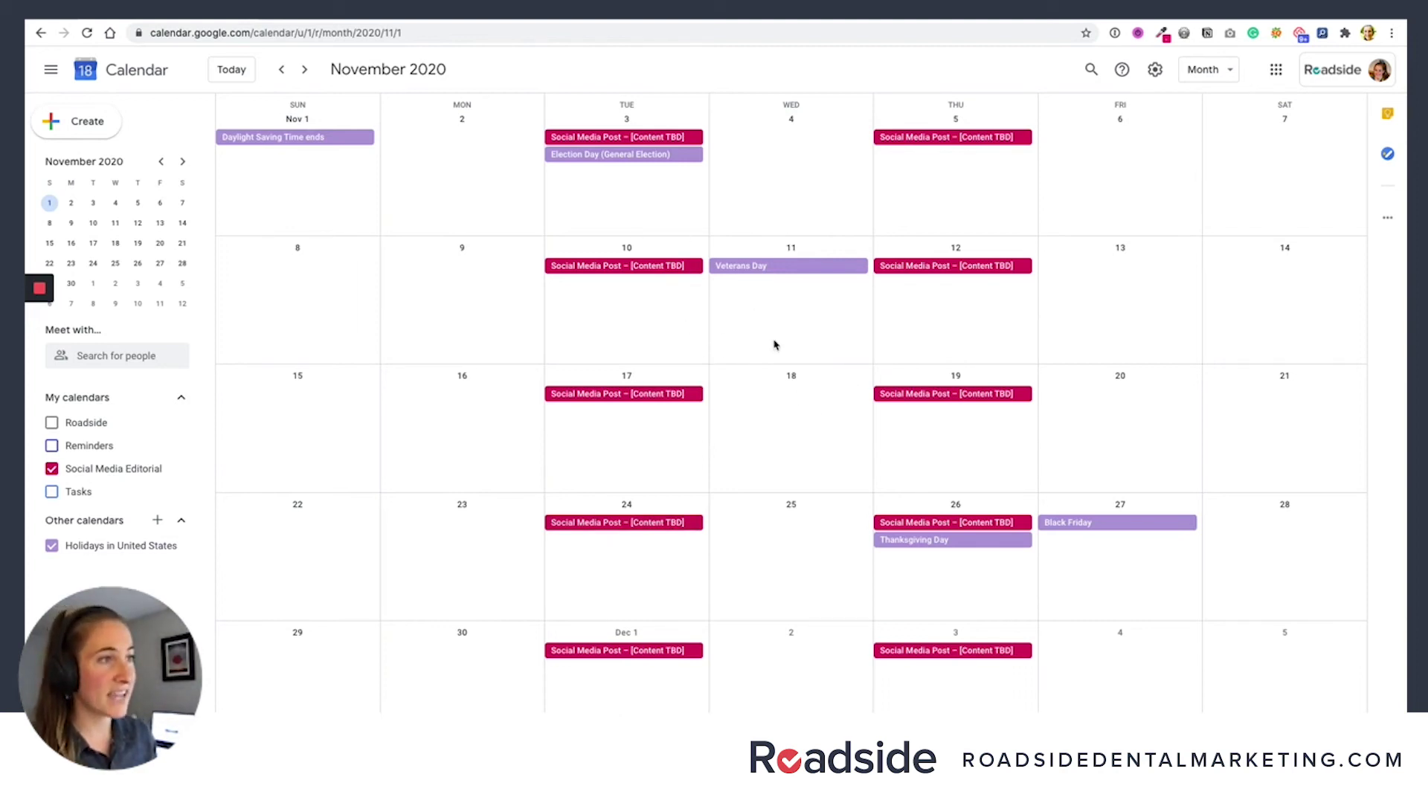
pyautogui.press('k')
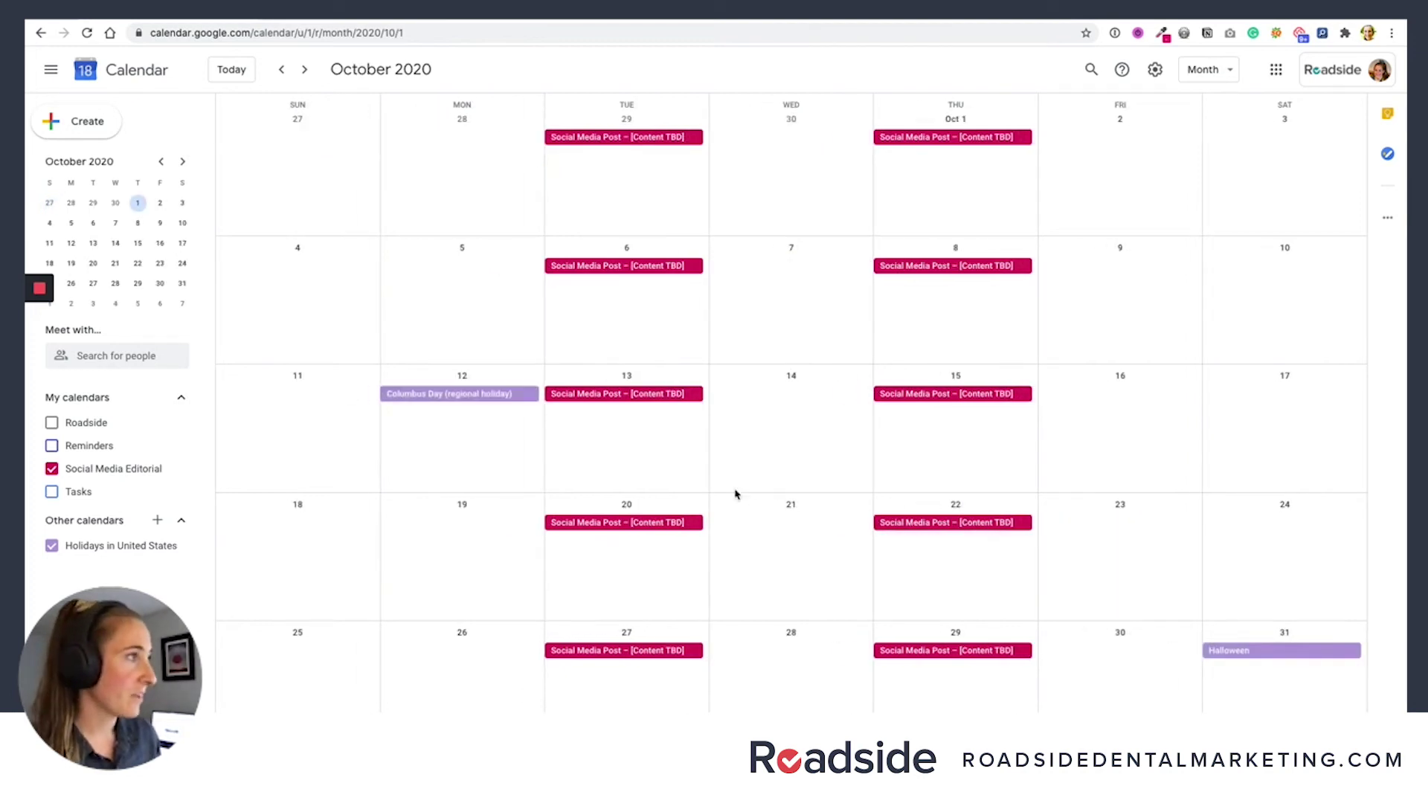
pyautogui.click(231, 69)
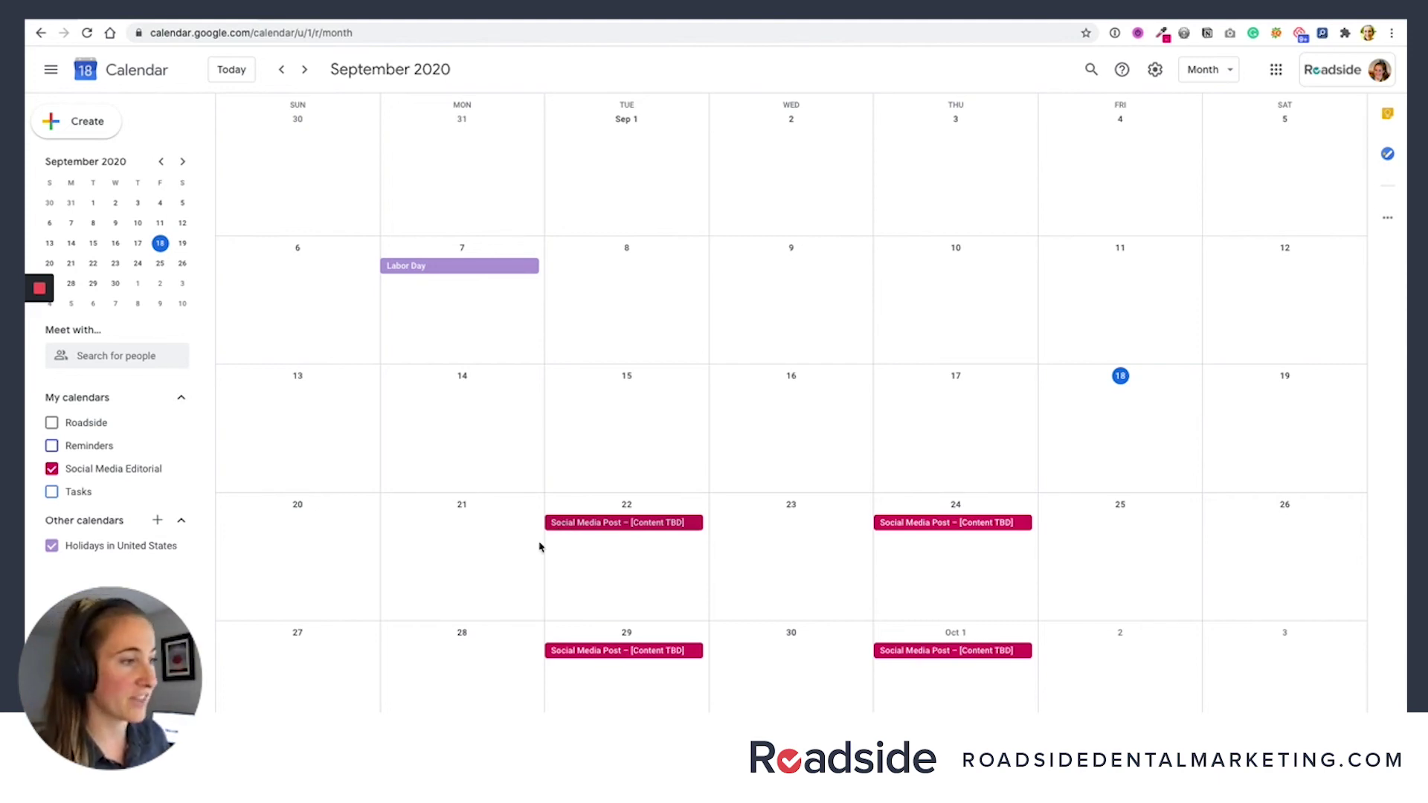
# - Replace '[Content TBD]' with the doctor's Birthday Shout-Out title on the Sep 22 occurrence only
pyautogui.click(568, 529)
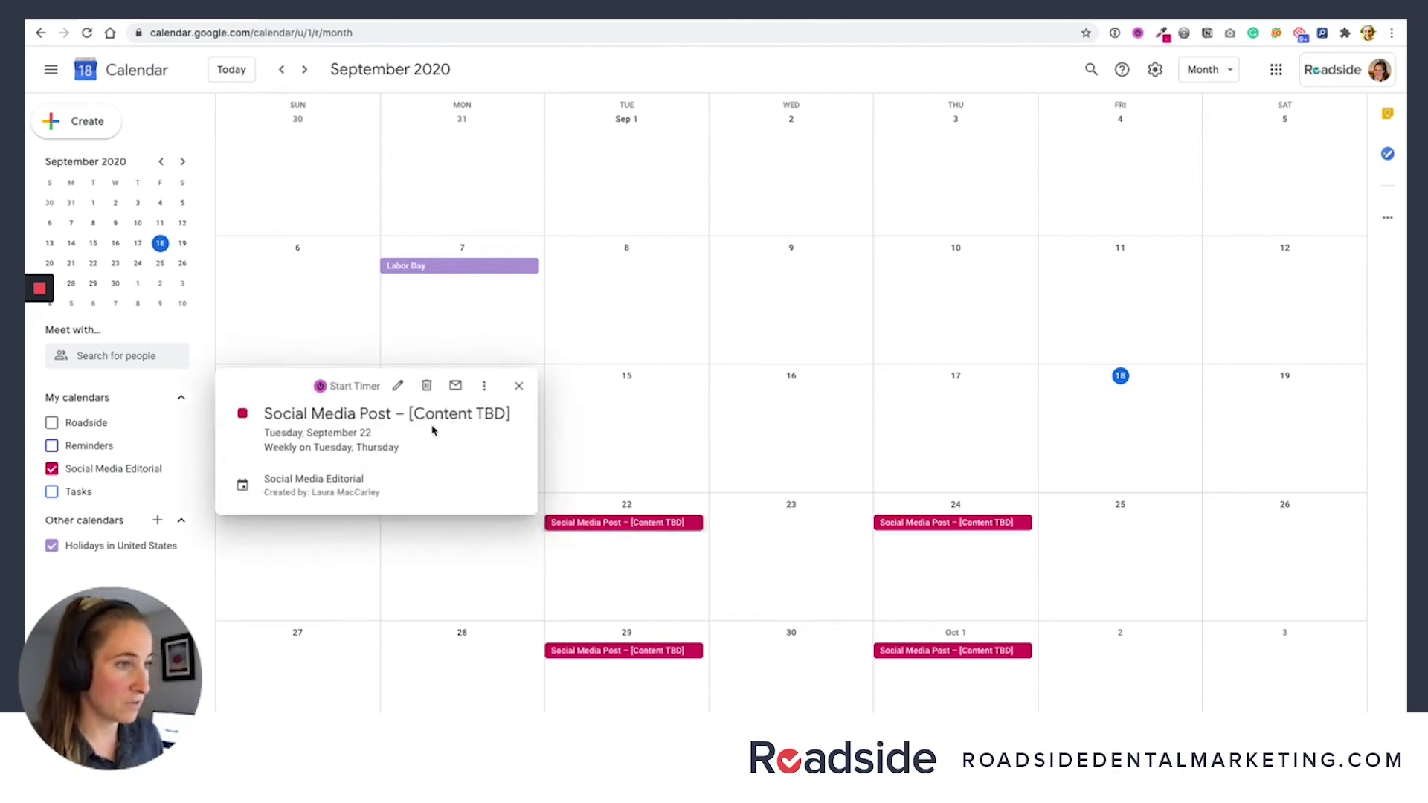
pyautogui.click(398, 385)
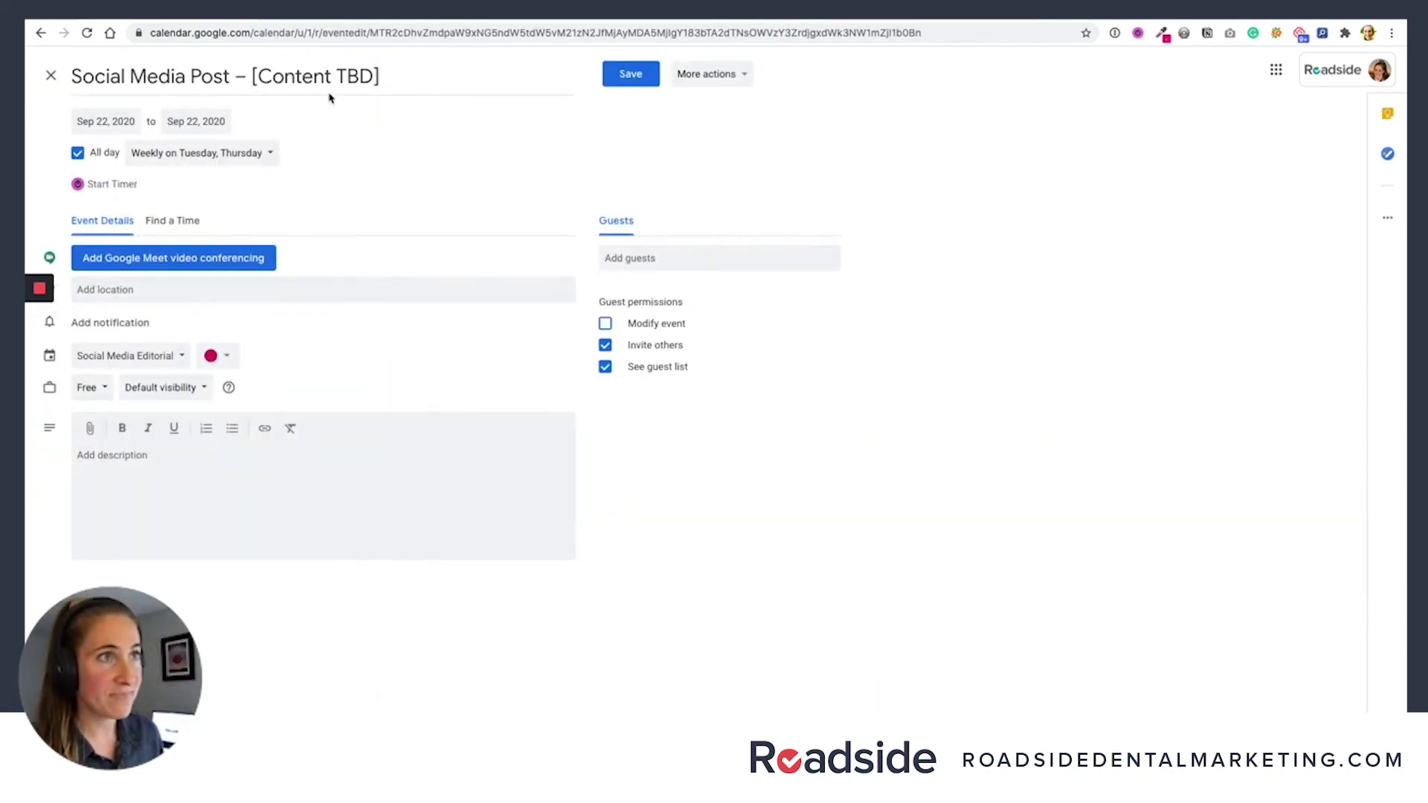
pyautogui.click(377, 75)
pyautogui.moveTo(377, 75); pyautogui.dragTo(254, 75)
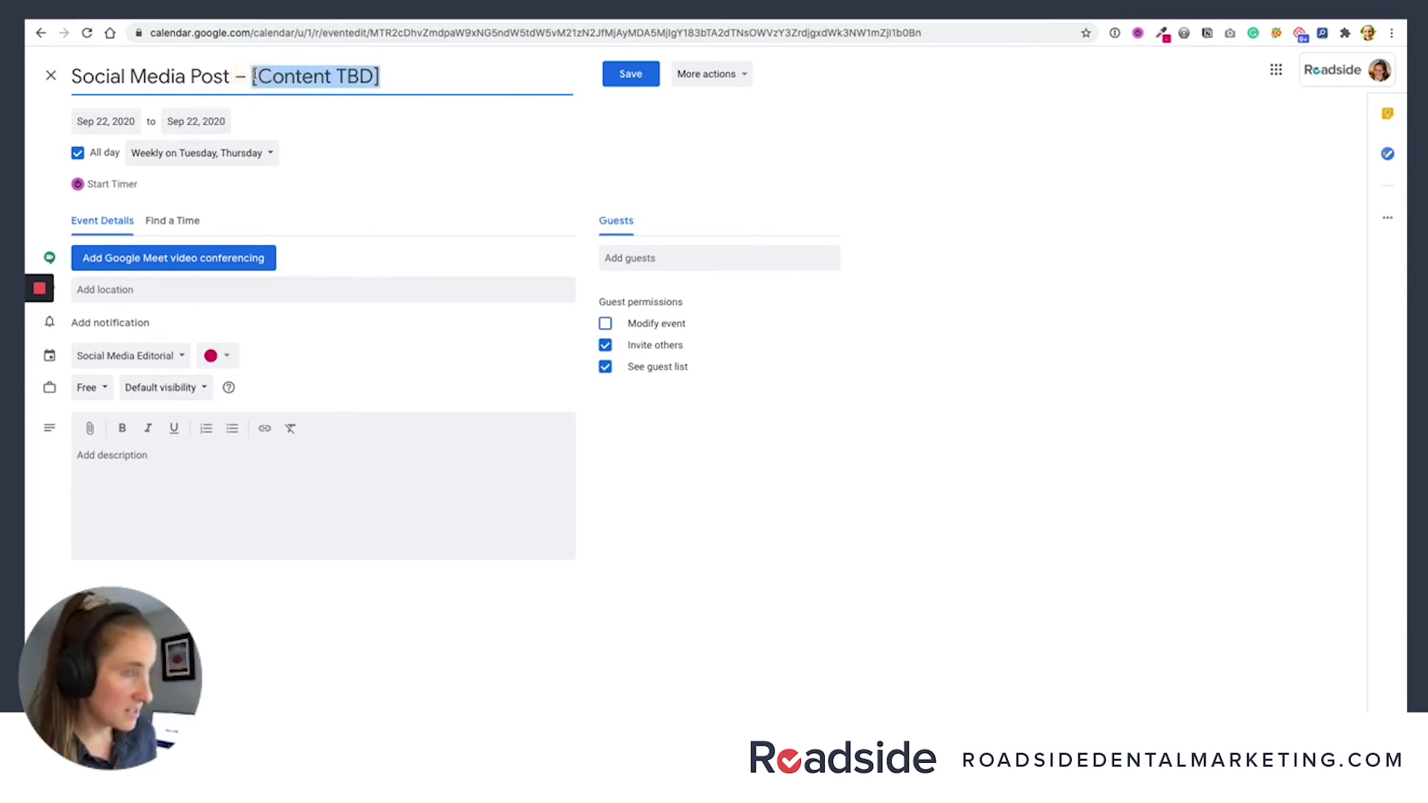
pyautogui.press('BackSpace')
pyautogui.write('Dr. Jones')
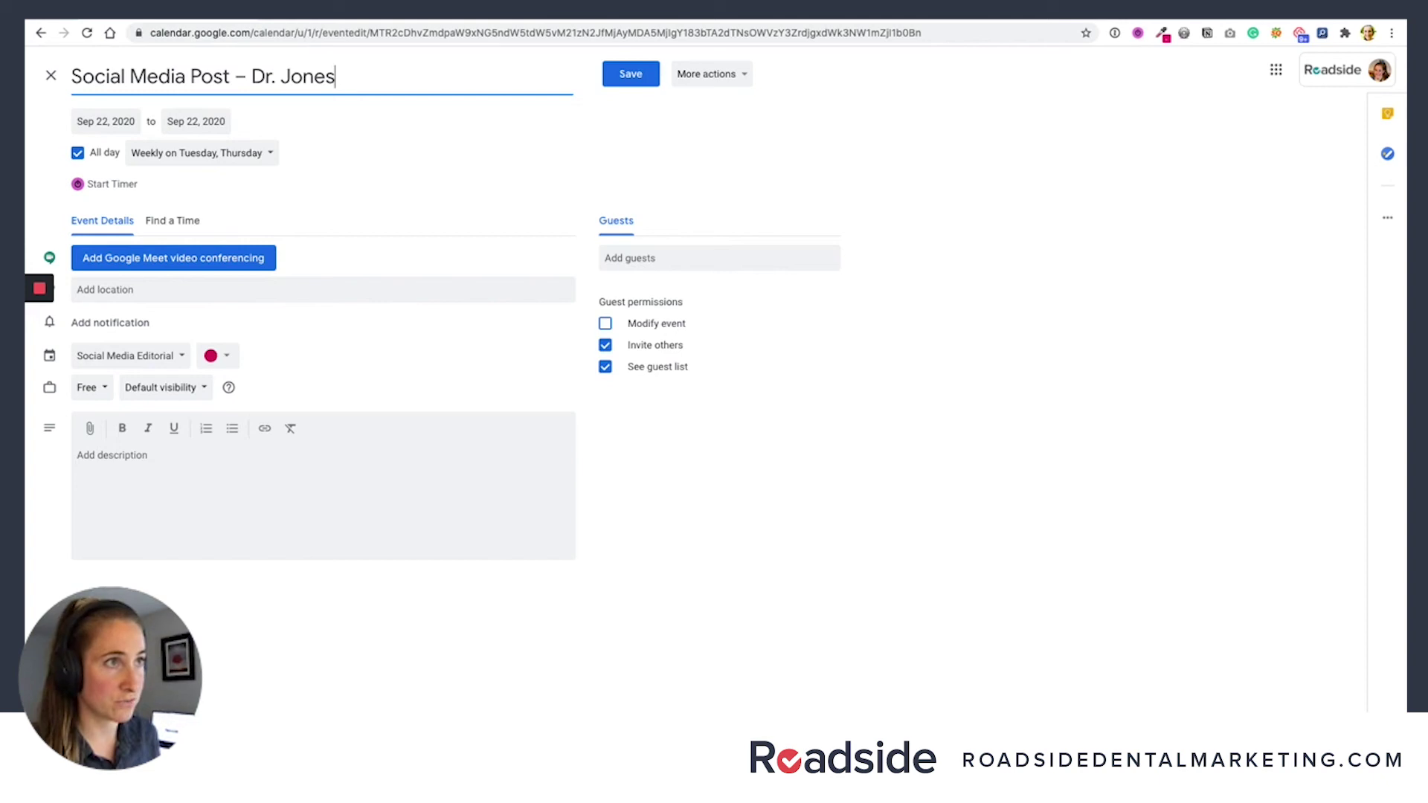
pyautogui.press('BackSpace')
pyautogui.write("'s Birthday Shout")
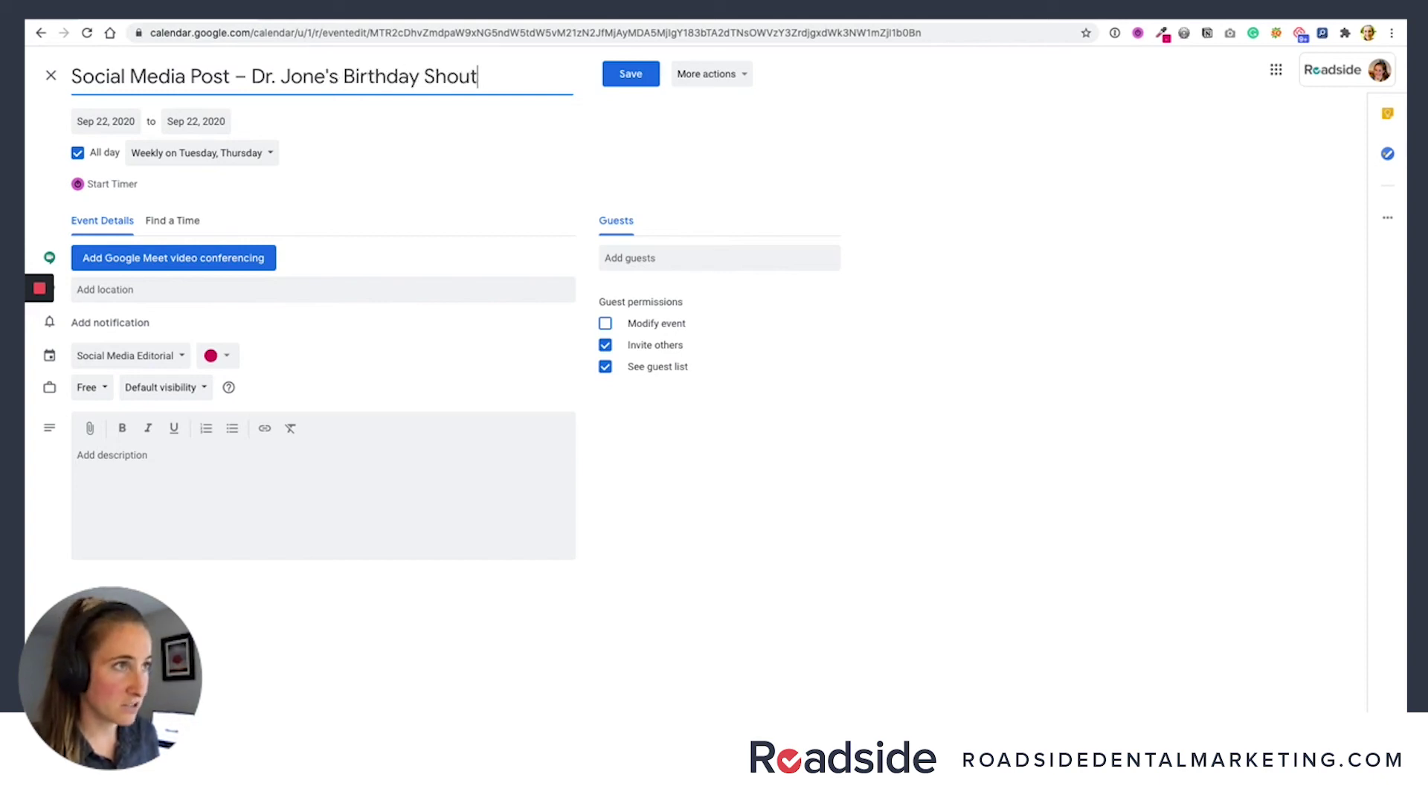
pyautogui.write('-Out')
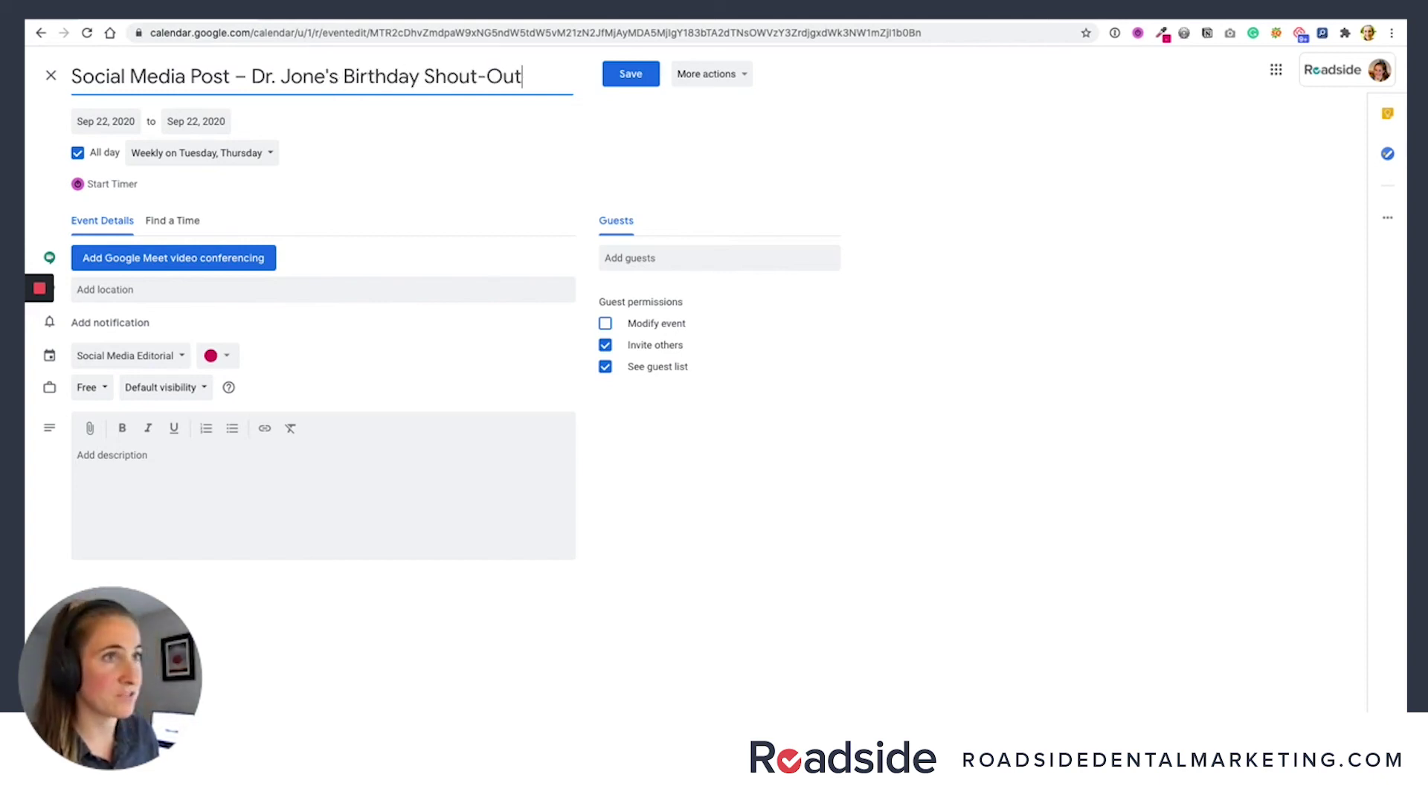
pyautogui.click(639, 74)
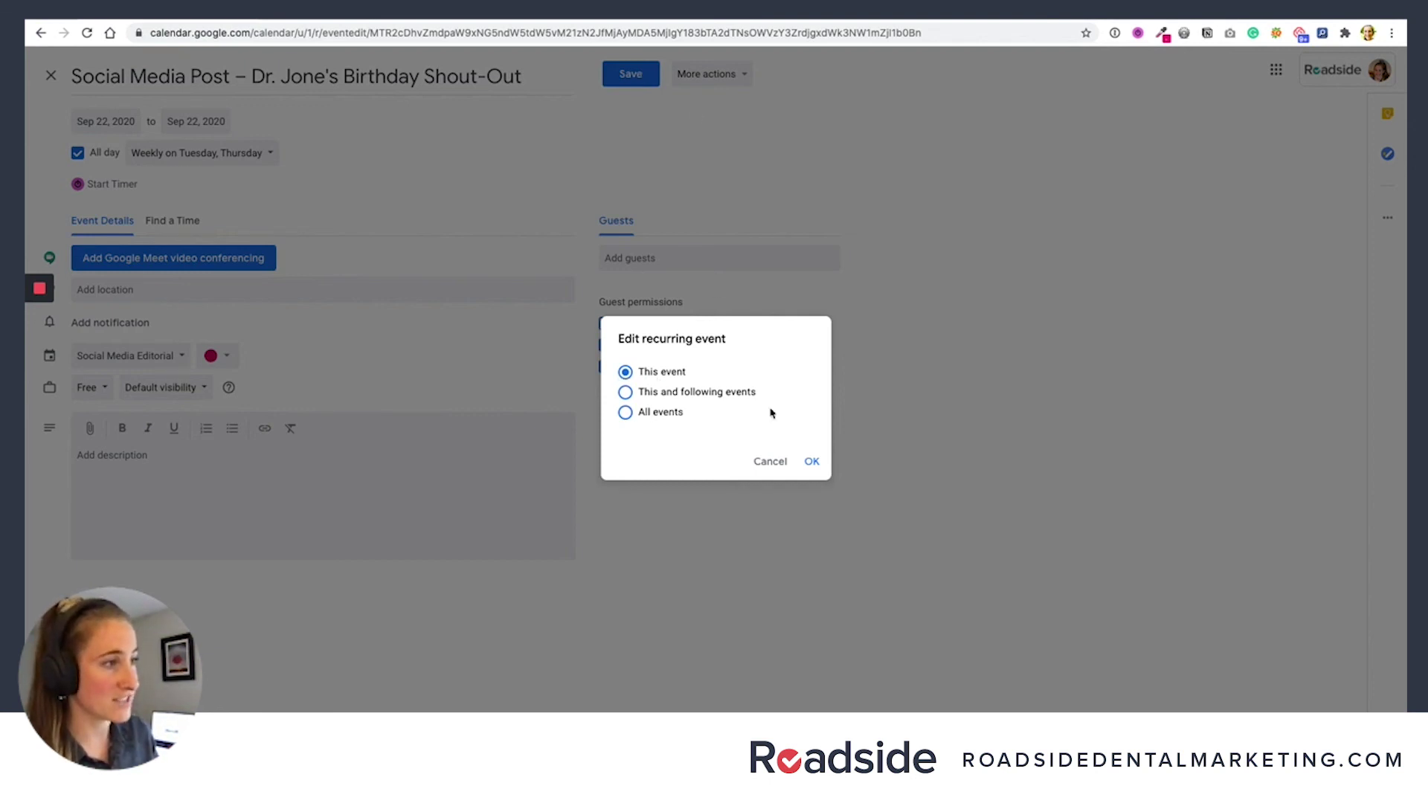
pyautogui.click(810, 462)
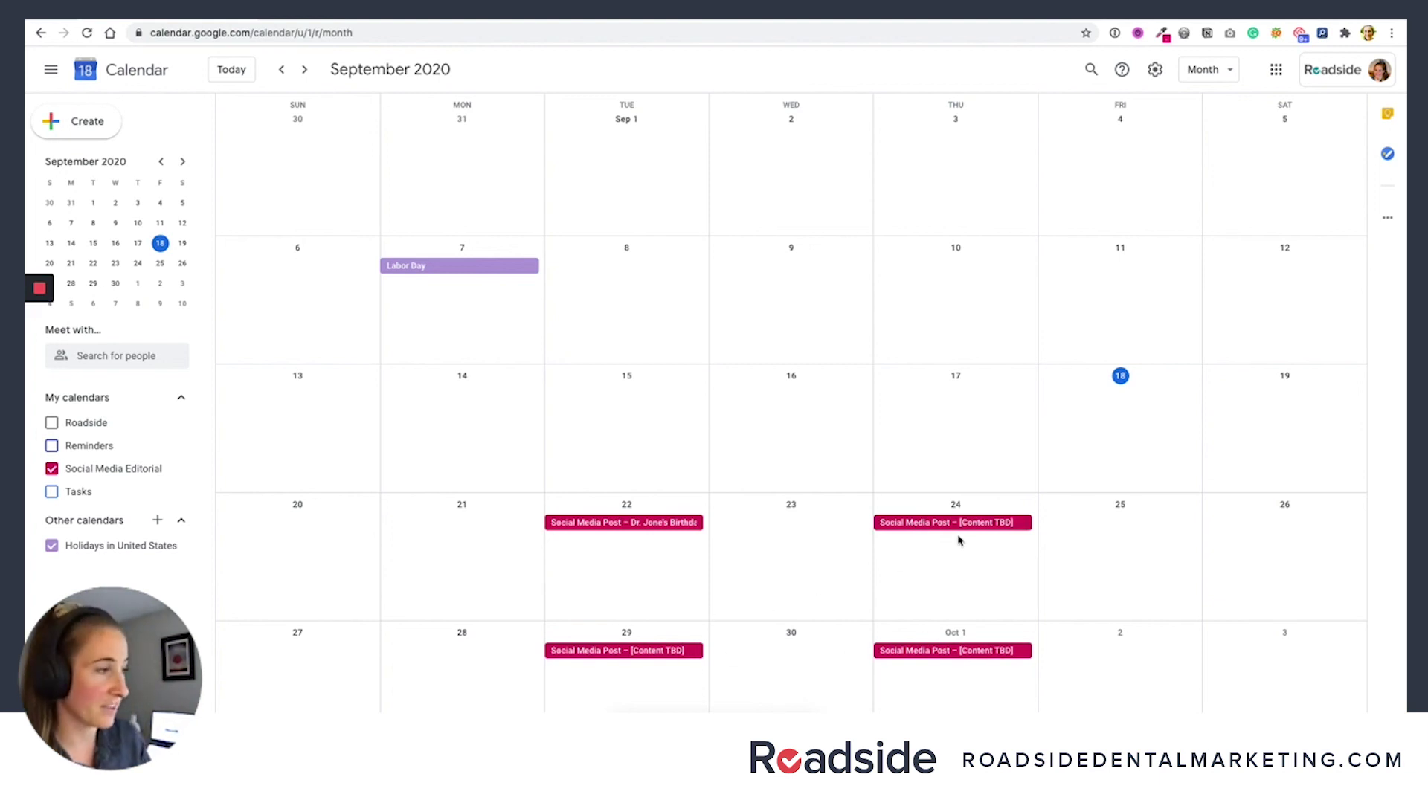
# - Replace '[Content TBD]' with 'Happy Friday / Weekend Plans' on the Sep 24 occurrence only
pyautogui.click(938, 522)
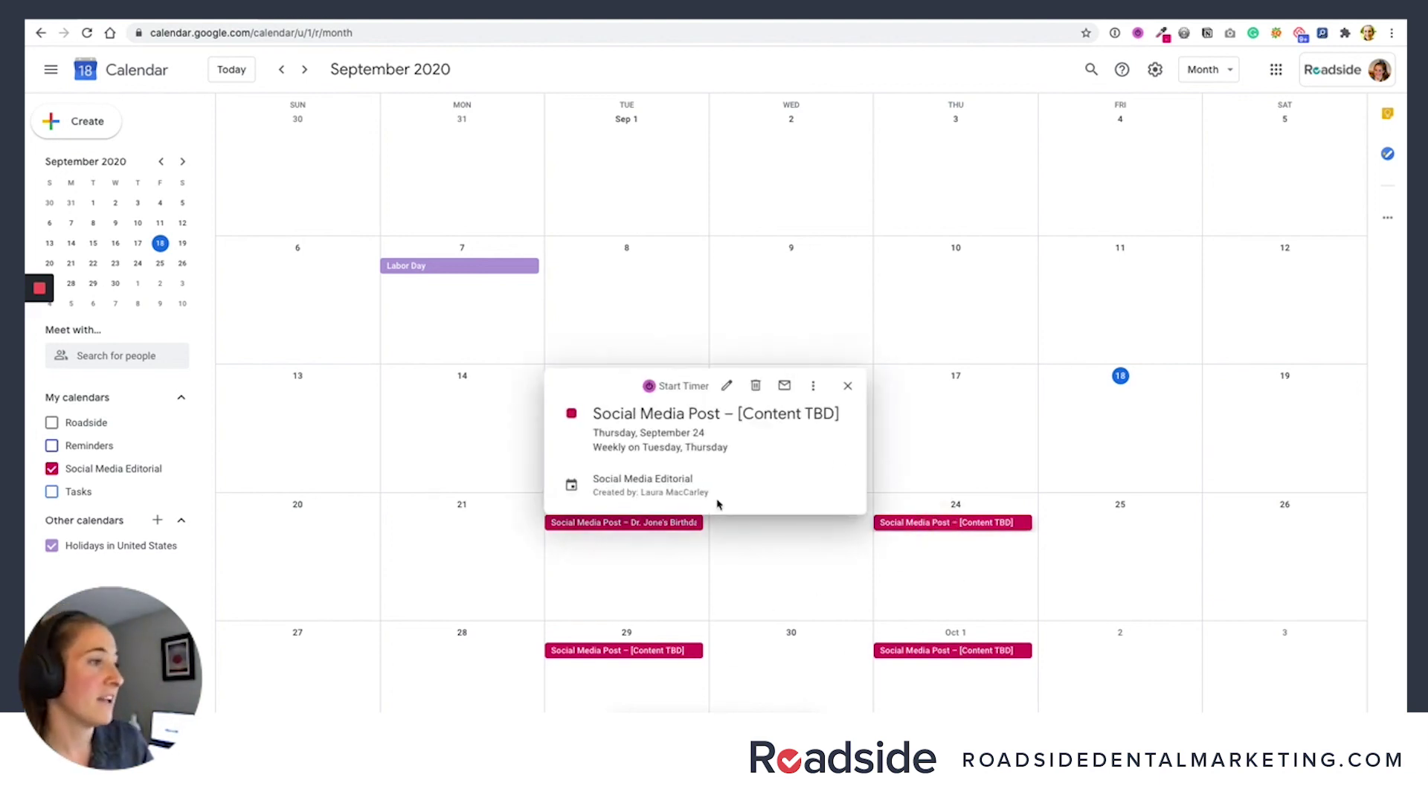
pyautogui.click(727, 385)
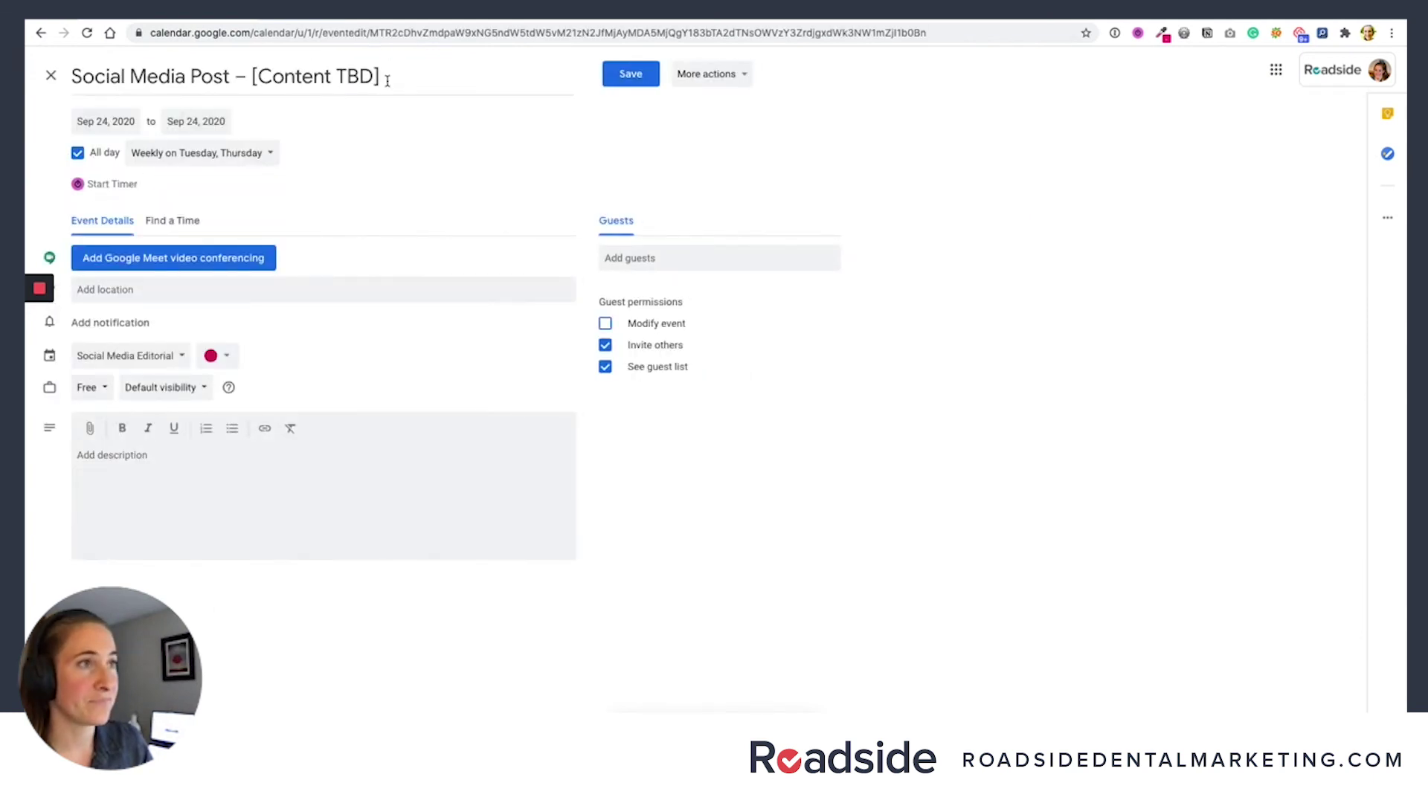
pyautogui.moveTo(388, 80); pyautogui.dragTo(261, 62)
pyautogui.write('Happy Fir')
pyautogui.press('BackSpace')
pyautogui.write('iday / Weekend Plans')
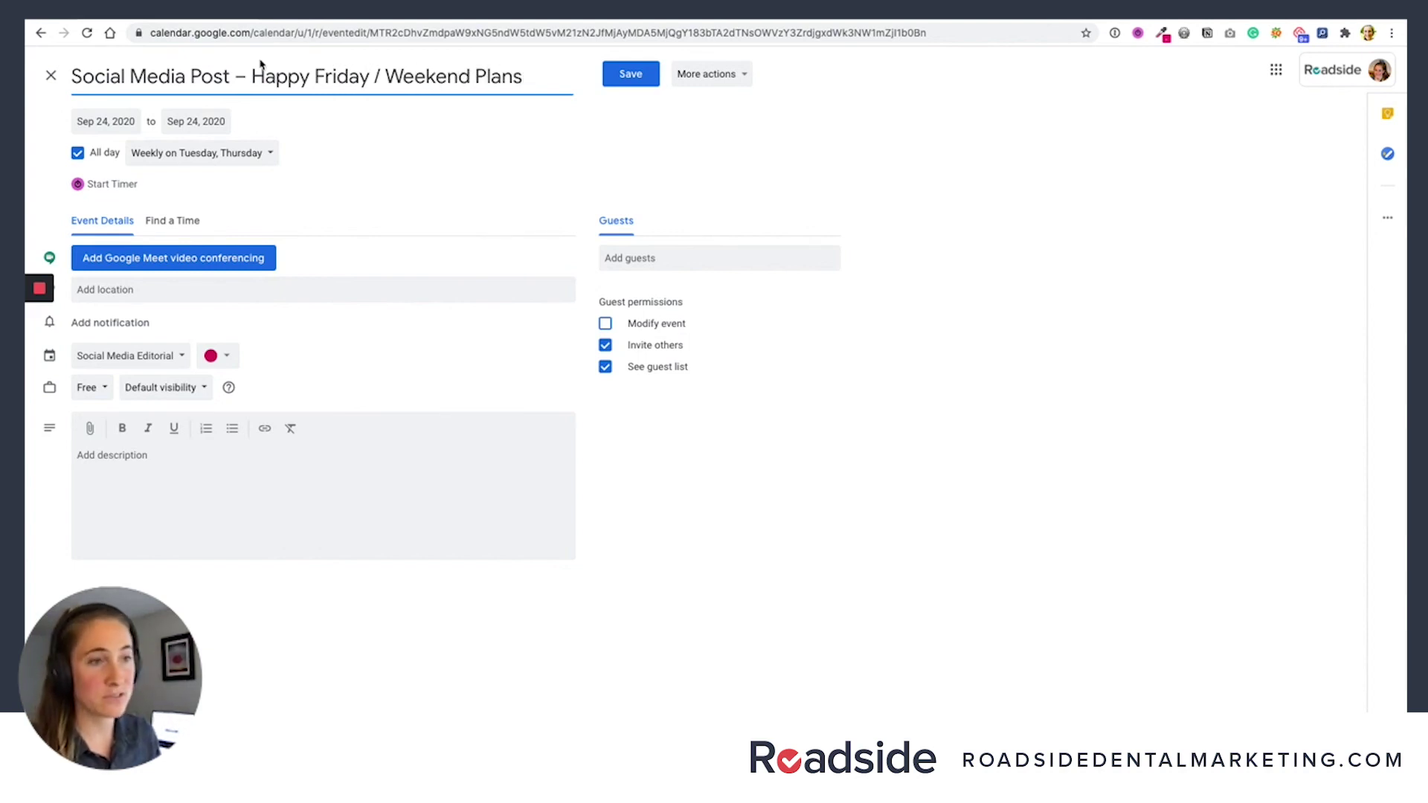
pyautogui.click(614, 83)
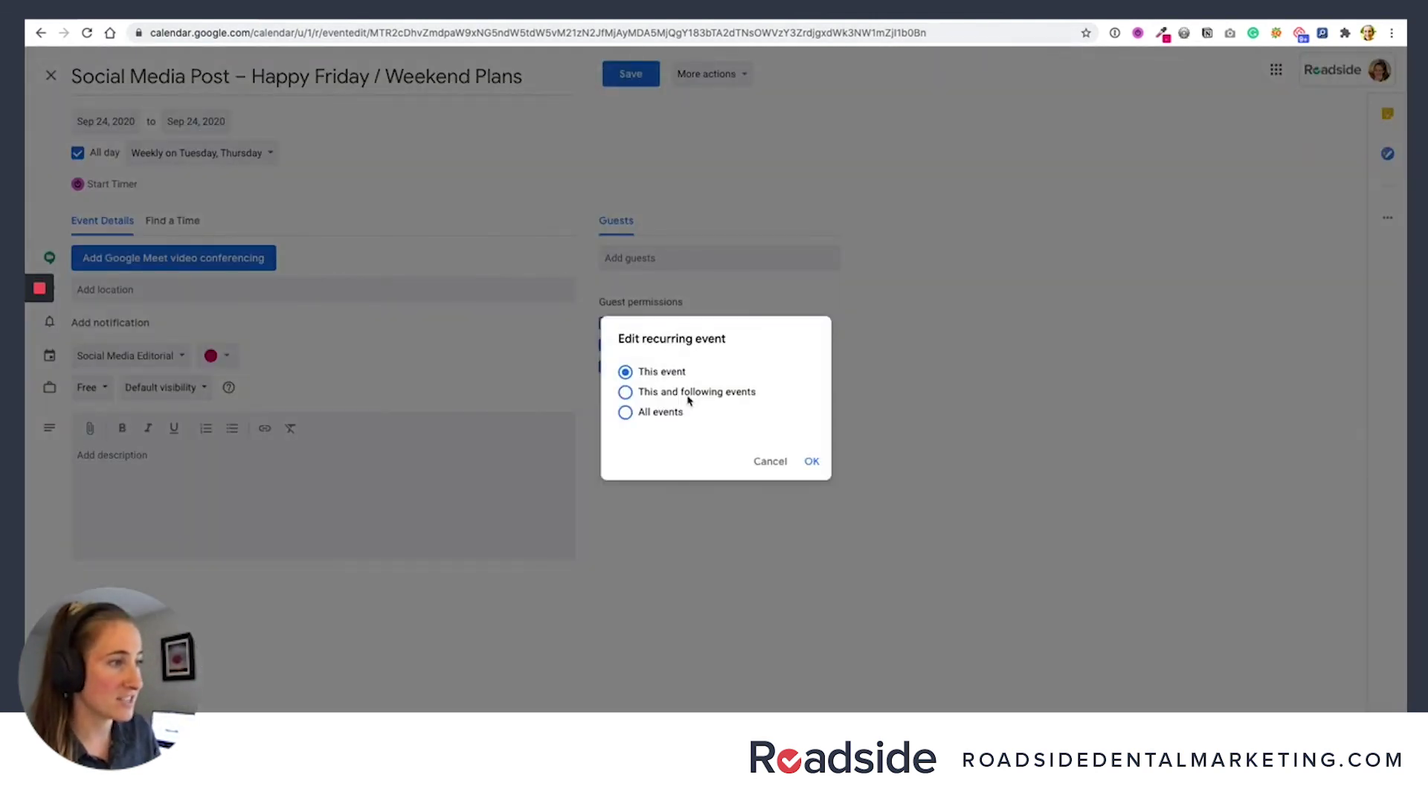
pyautogui.click(812, 462)
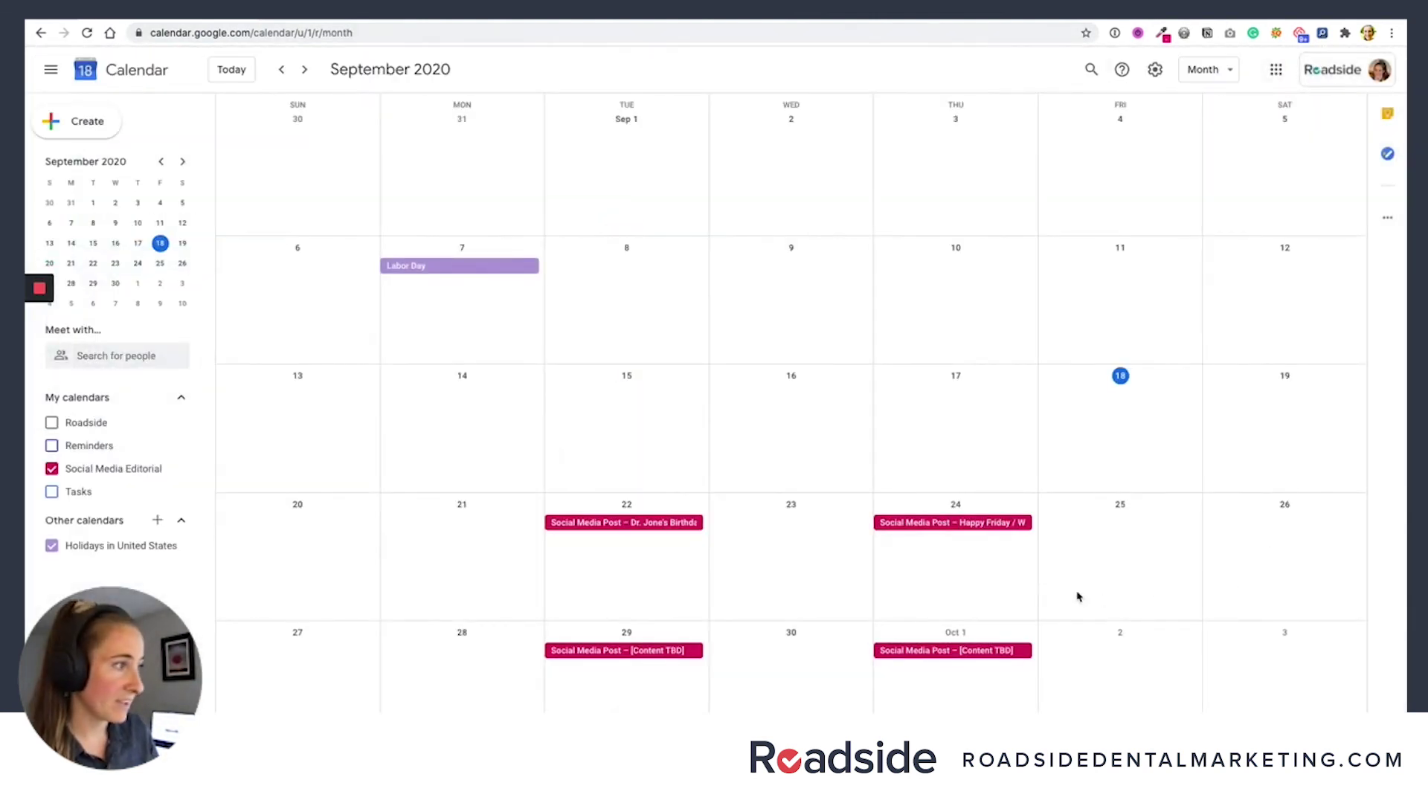